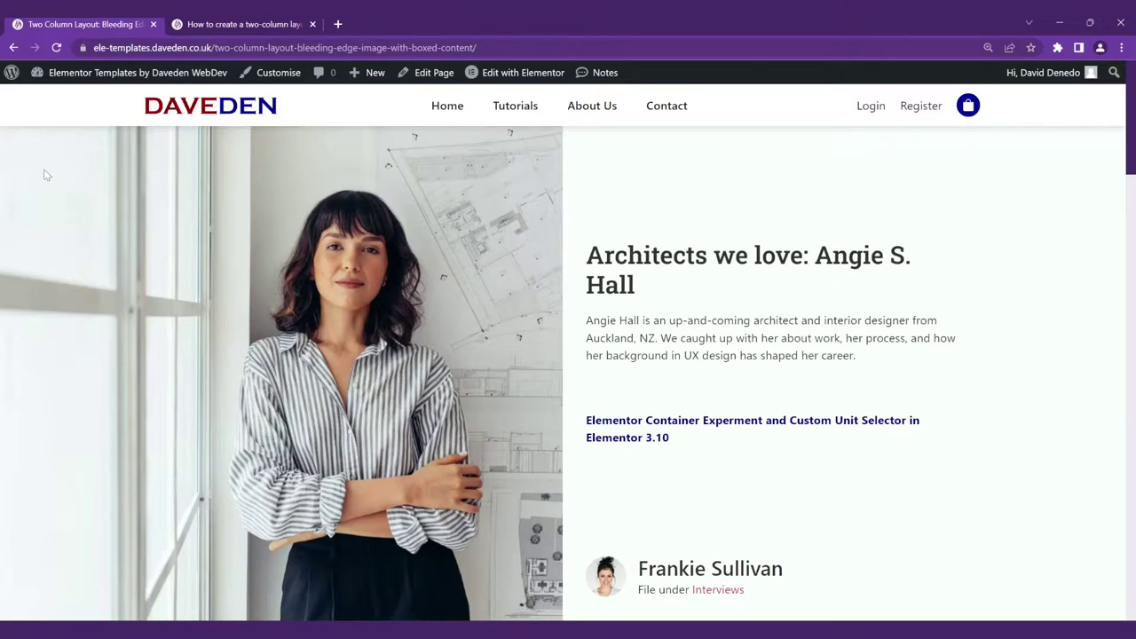
Examine the example page's two-column sections that combine full-bleed images with boxed content
scroll(1131, 152, "down", 3)
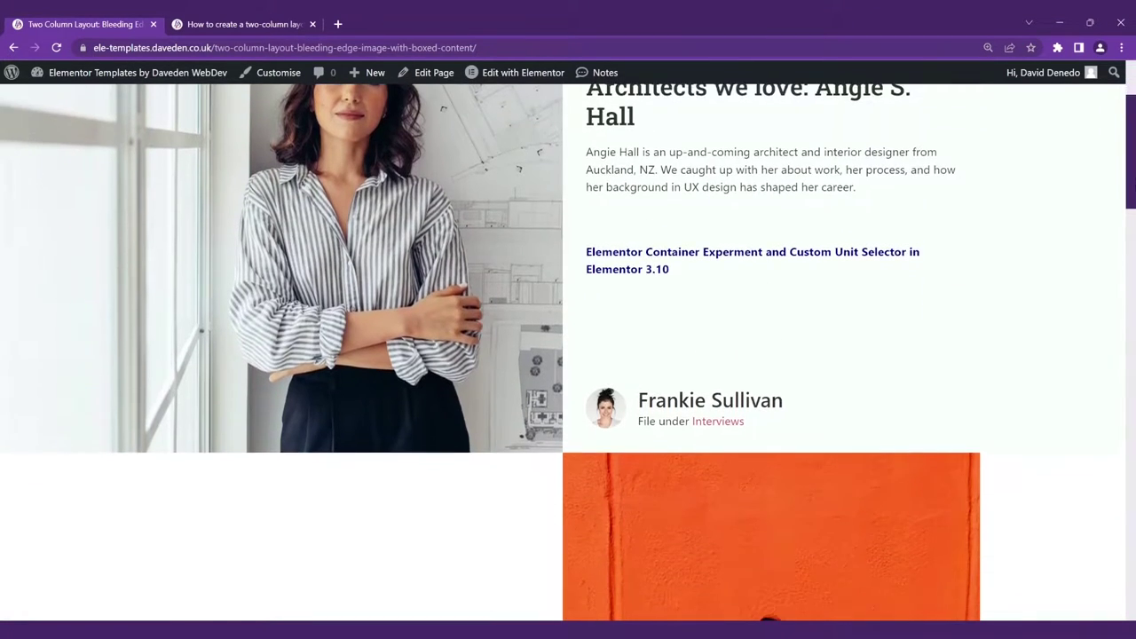
scroll(568, 354, "down", 3)
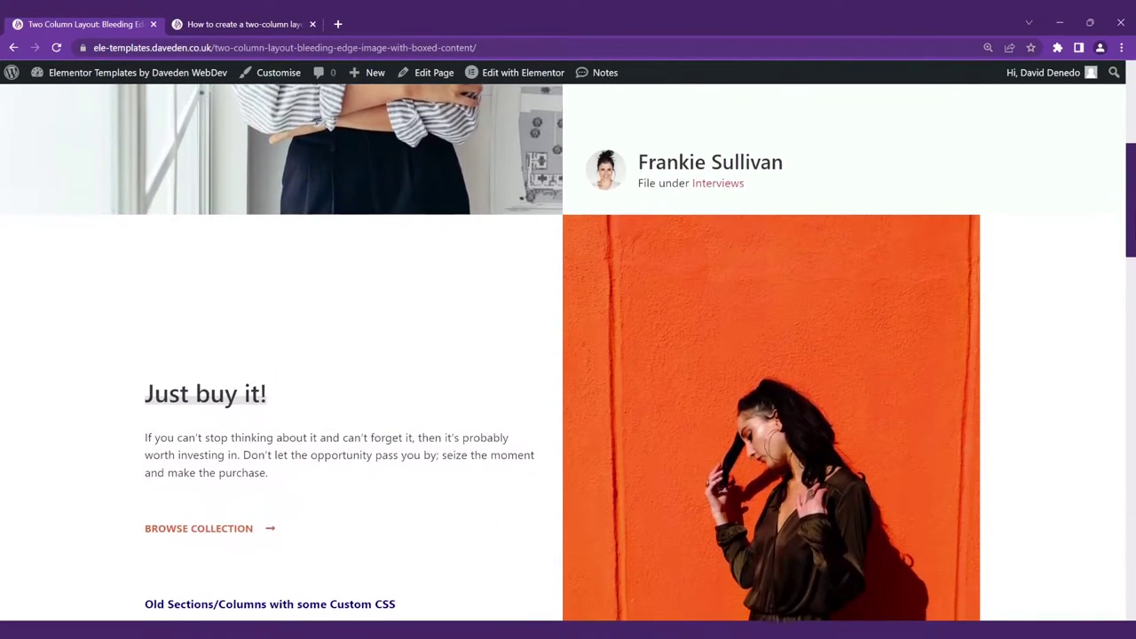
scroll(568, 354, "down", 1)
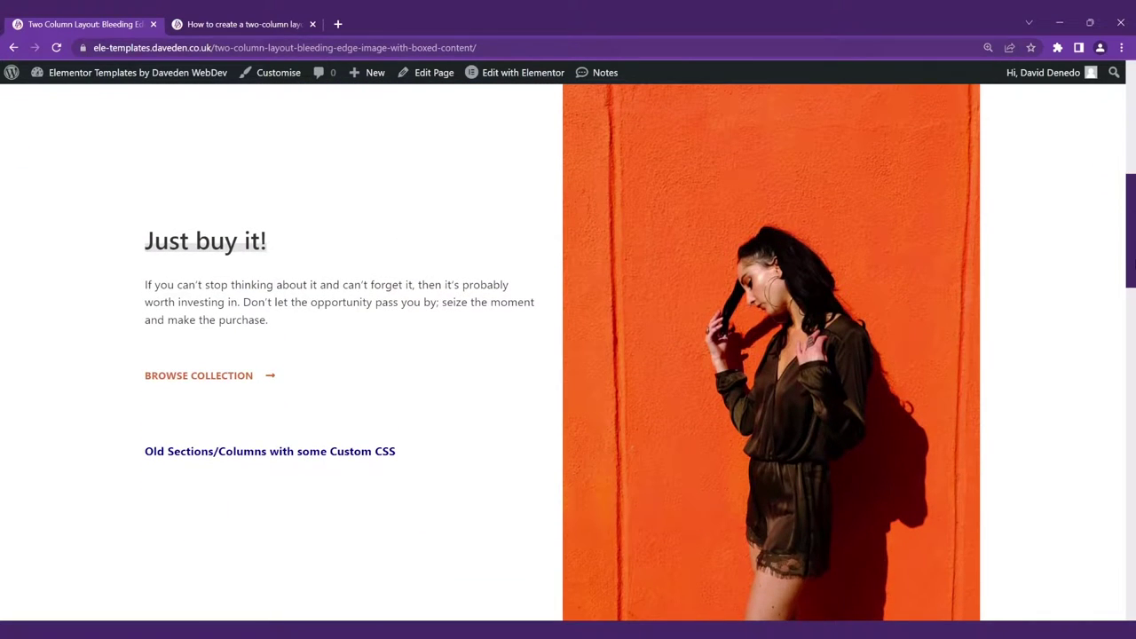
scroll(931, 319, "up", 1)
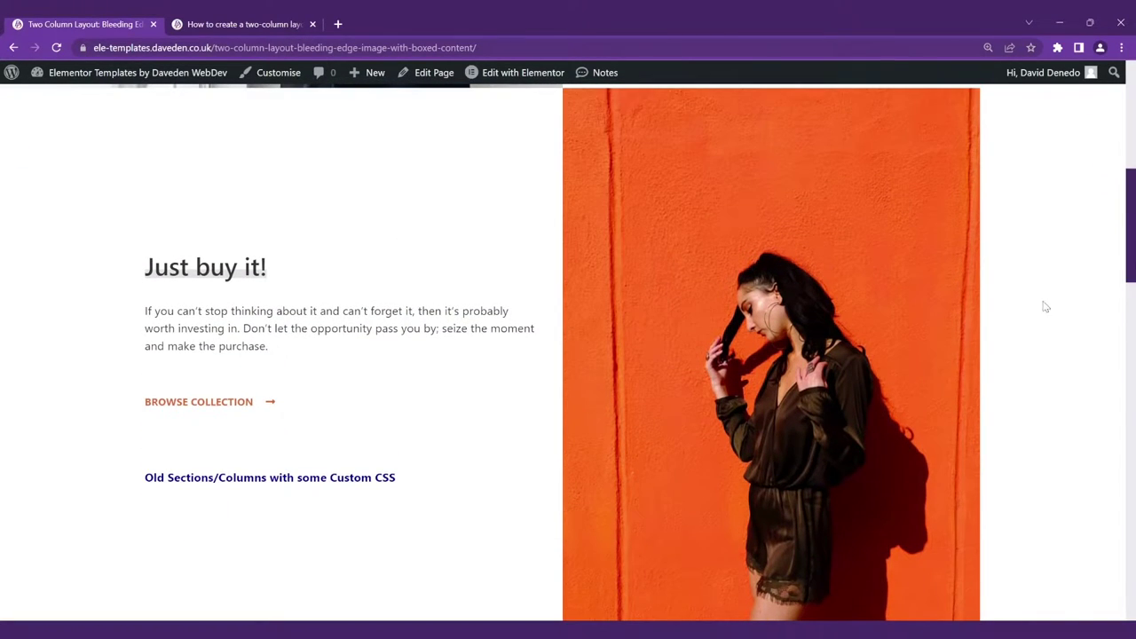
scroll(555, 319, "down", 4)
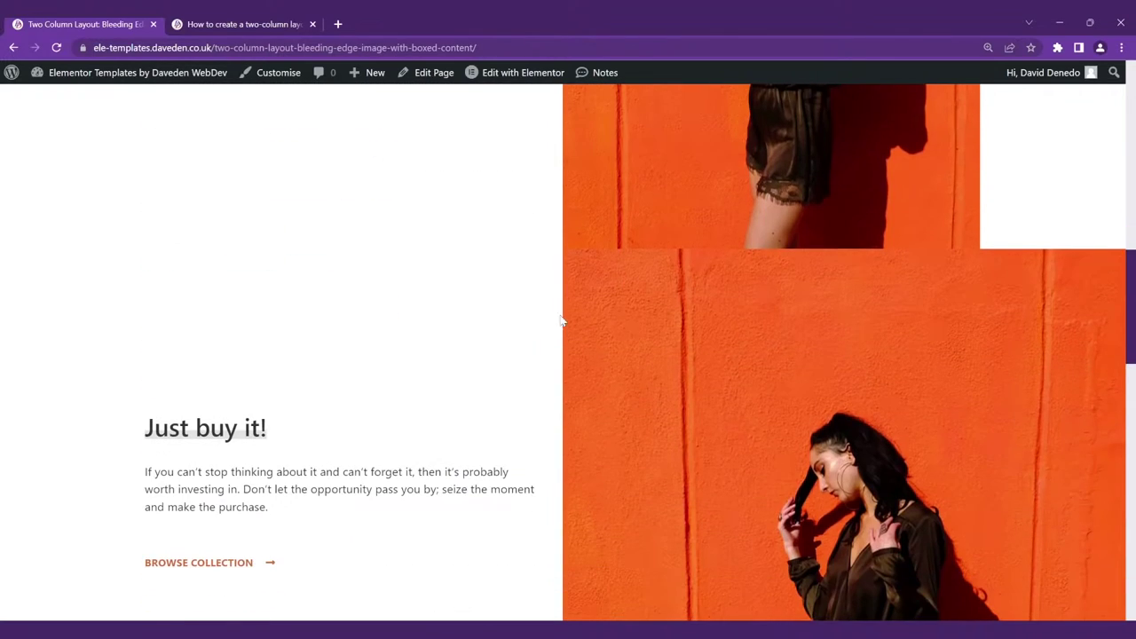
scroll(561, 320, "down", 3)
scroll(630, 278, "up", 1)
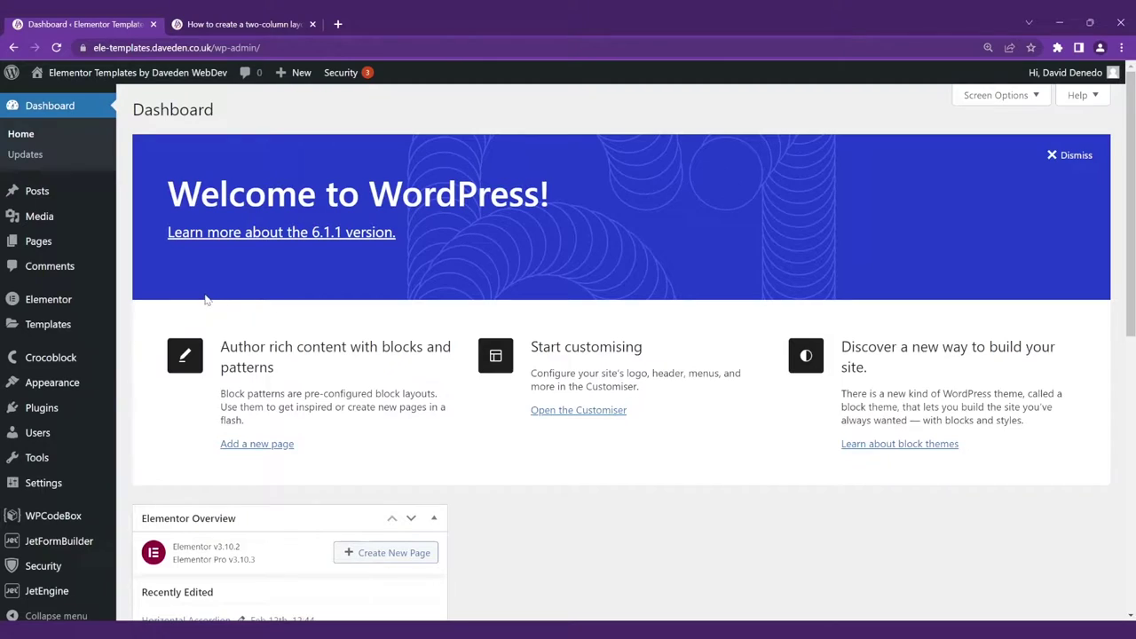
Open Elementor's Experiments settings from the WordPress dashboard and look through the listed experiments
mouse_move(68, 298)
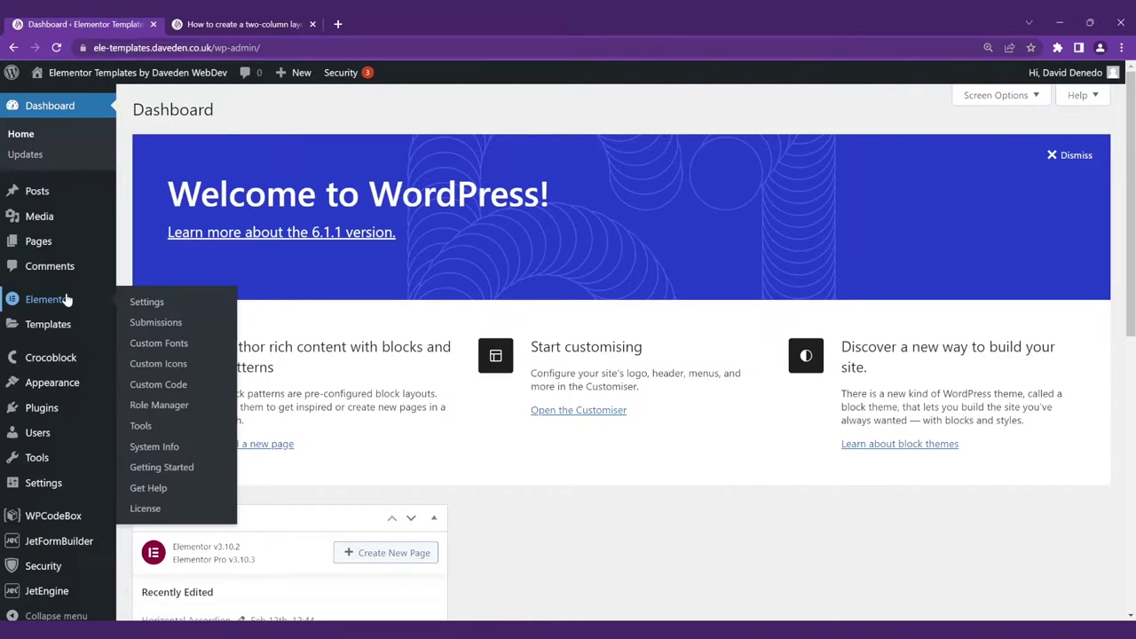
left_click(153, 302)
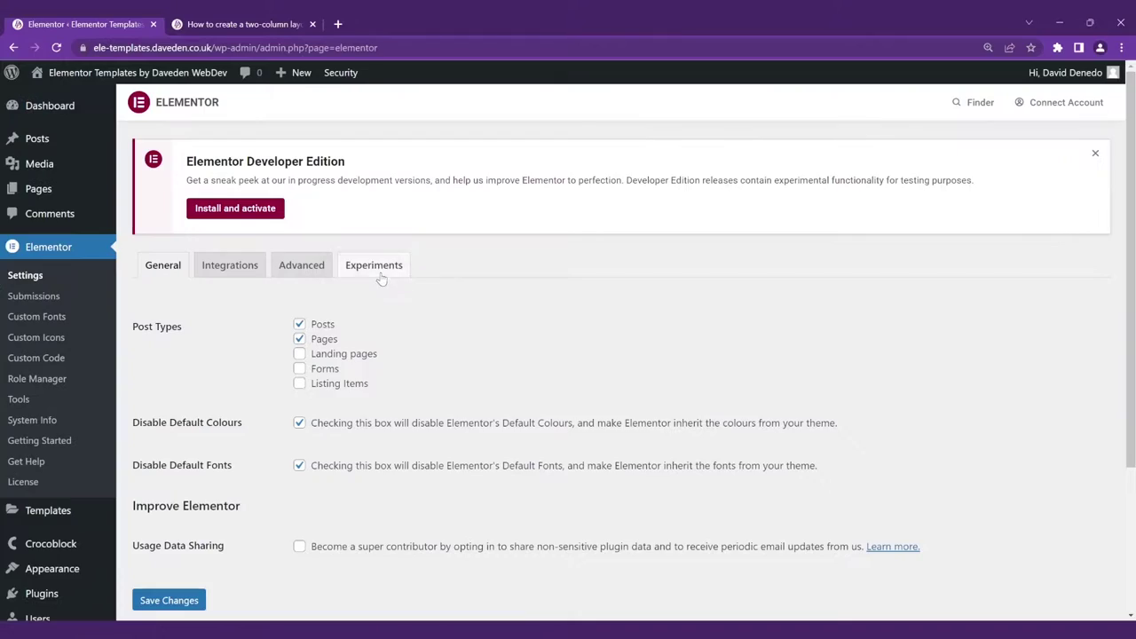
left_click(378, 277)
scroll(356, 340, "down", 3)
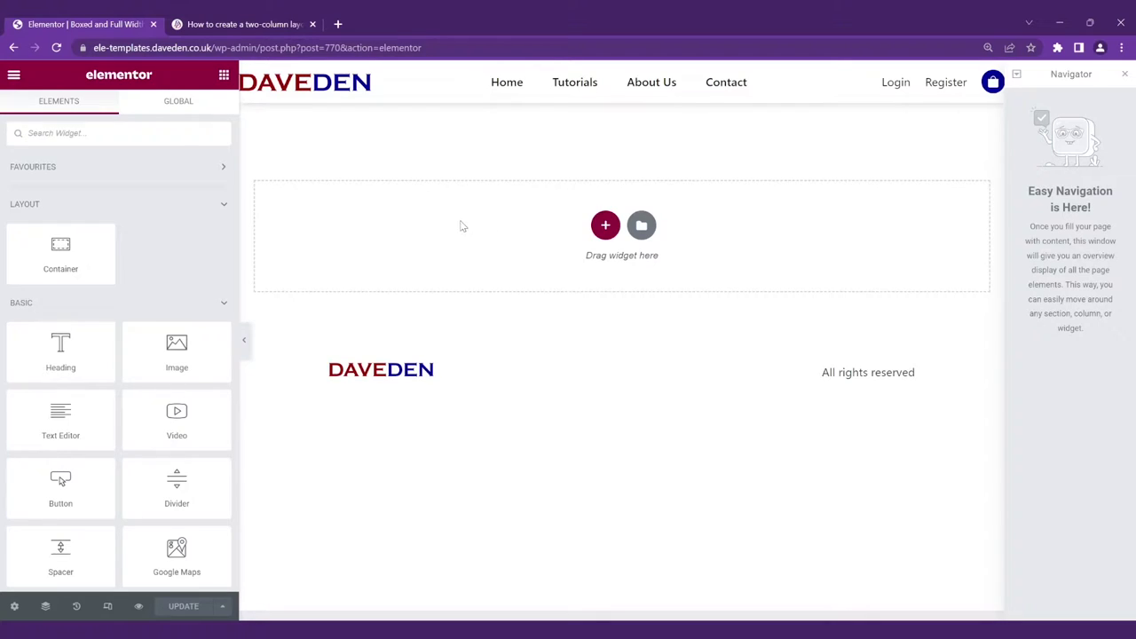
Add a container with two equal columns to the page and set the outer container's padding to 0 on all sides
left_click(605, 225)
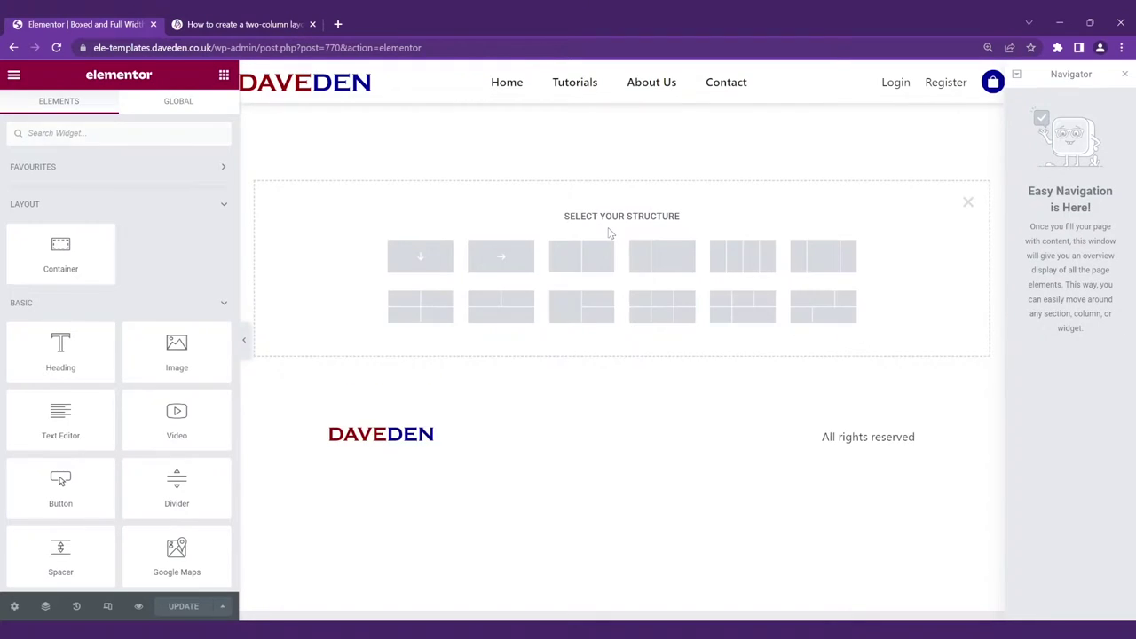
left_click(579, 263)
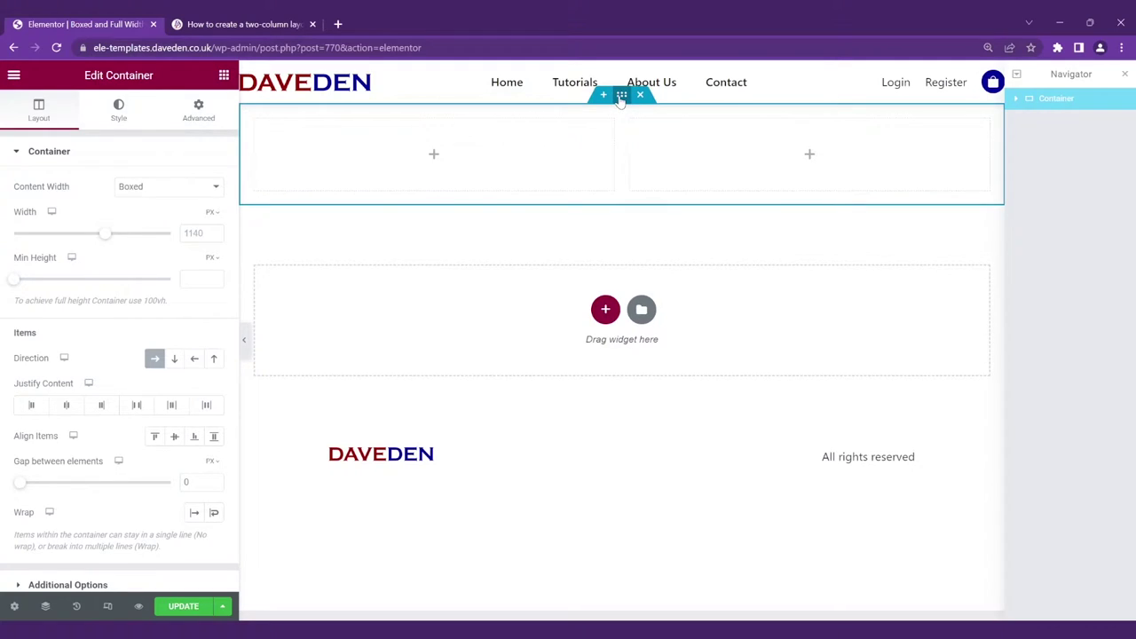
left_click(189, 124)
left_click(185, 260)
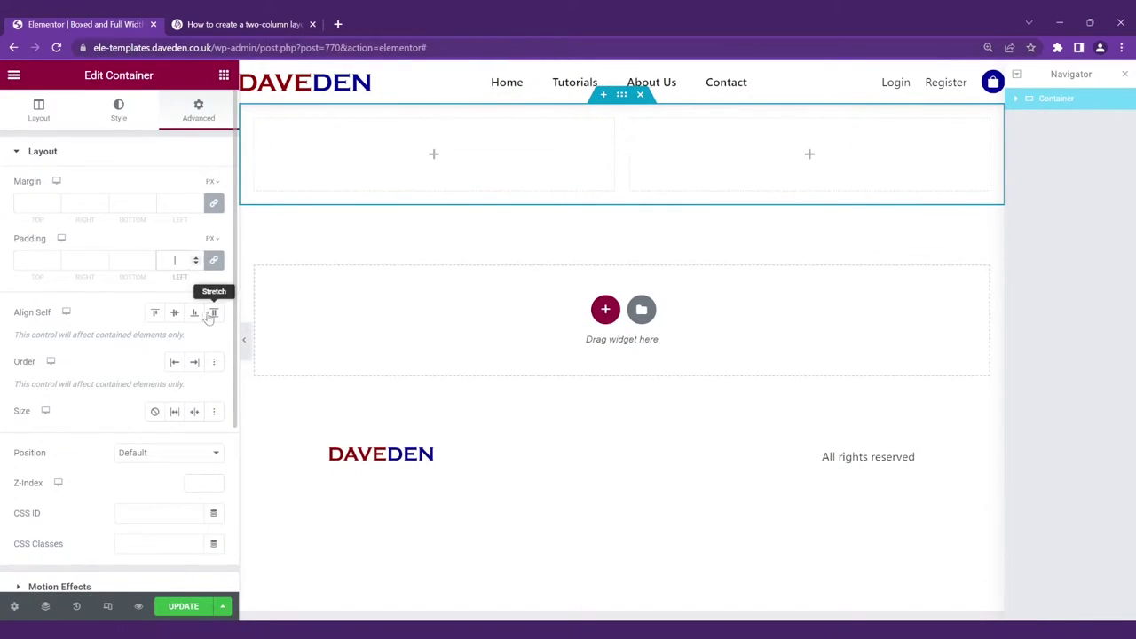
type("0")
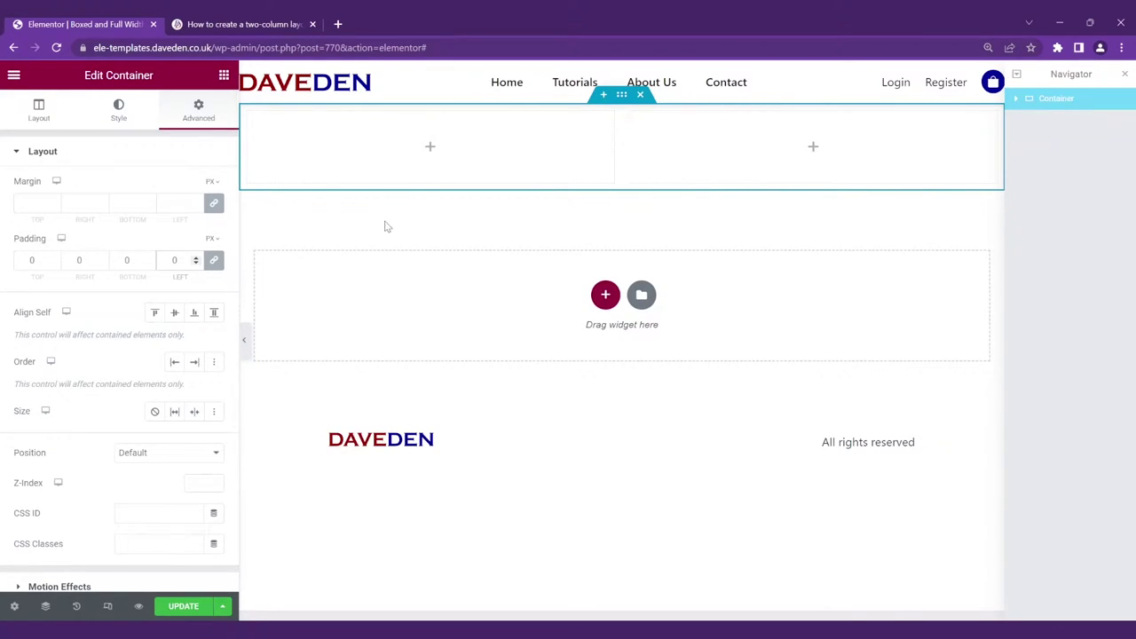
Set the padding of both inner column containers to 0 on all sides
left_click(249, 115)
left_click(198, 111)
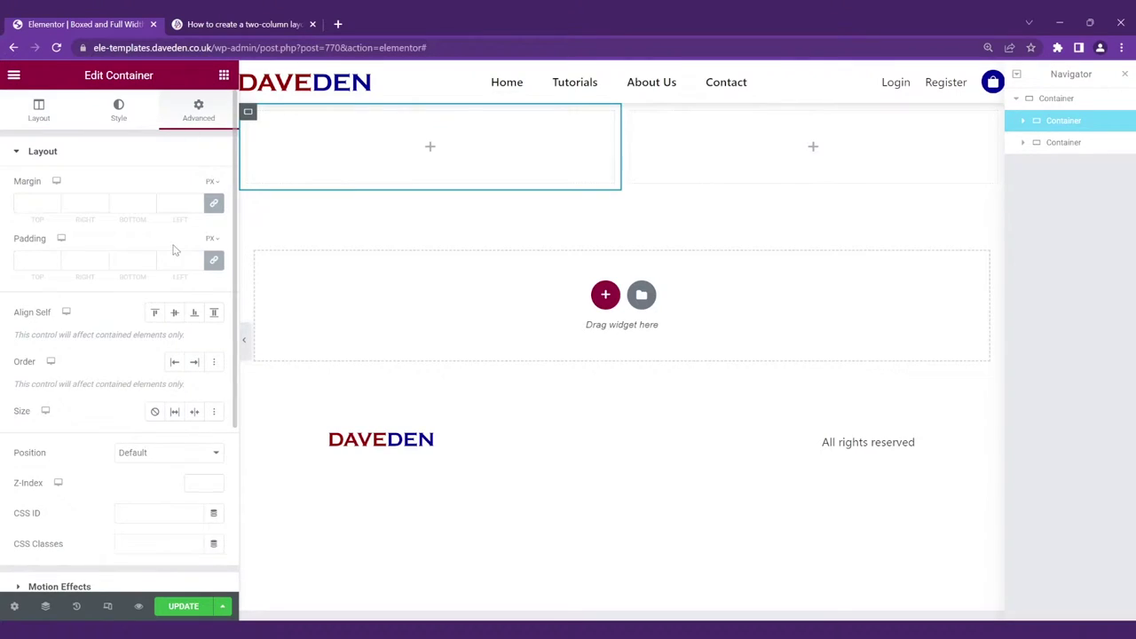
left_click(177, 266)
type("0")
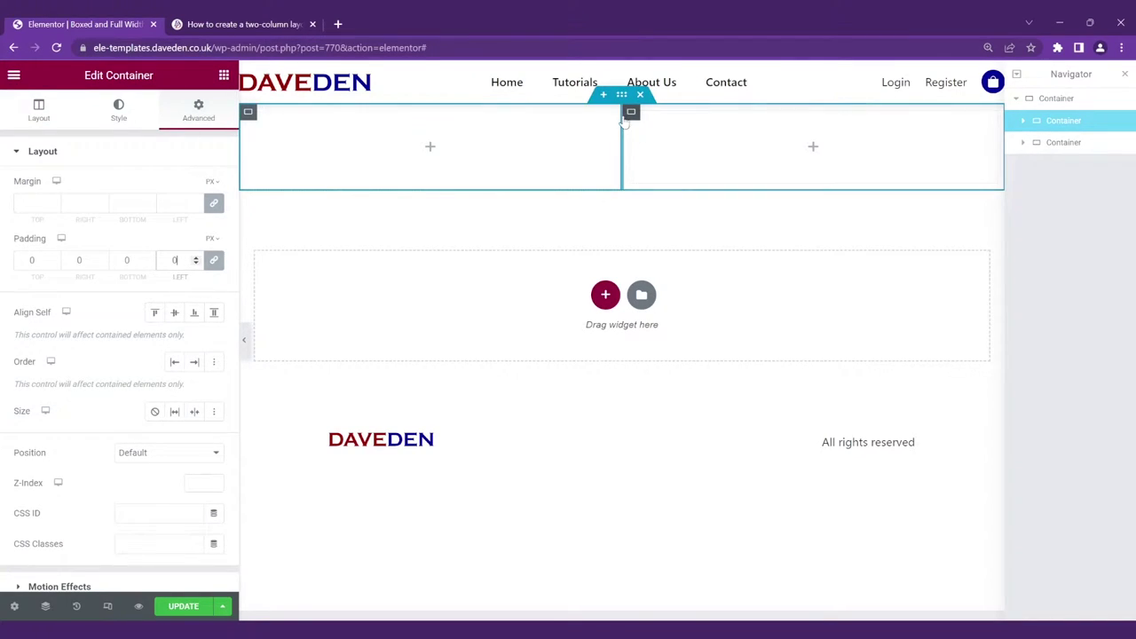
left_click(631, 112)
left_click(198, 111)
left_click(176, 260)
type("0")
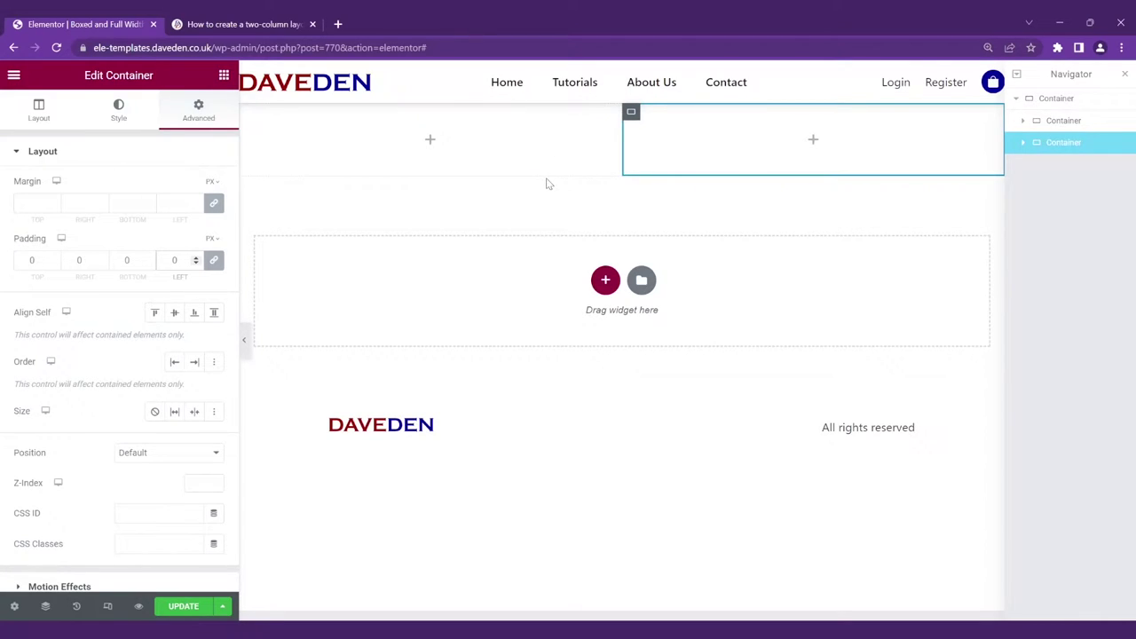
Add an Image widget showing Untitled-design-37.jpg from the media library and place it in the right column
left_click(224, 75)
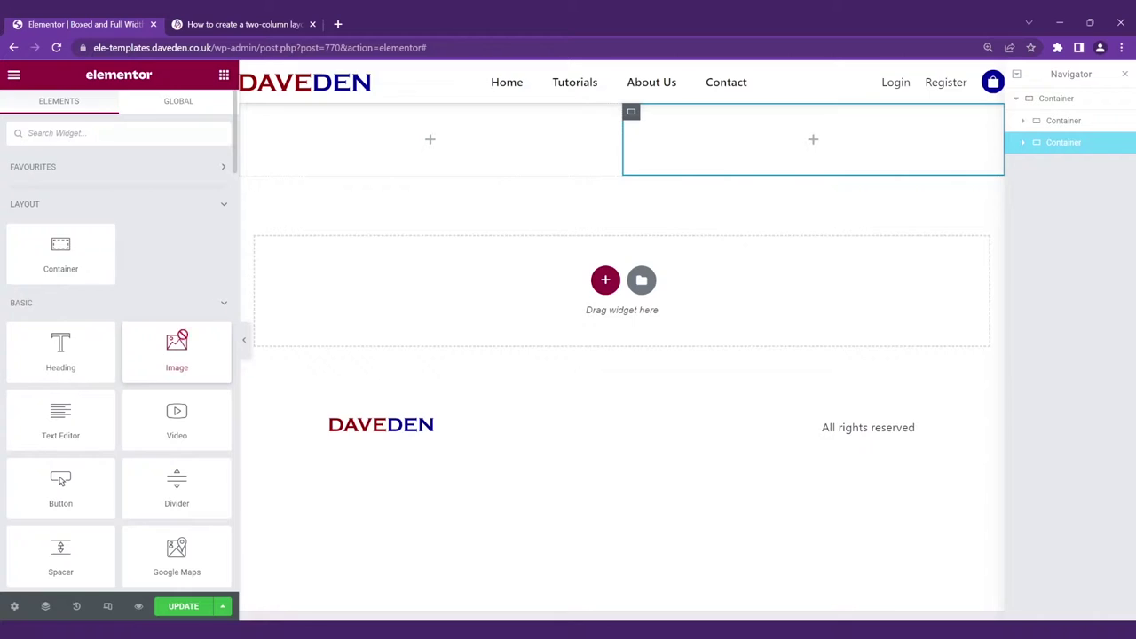
left_click_drag(182, 337, 430, 147)
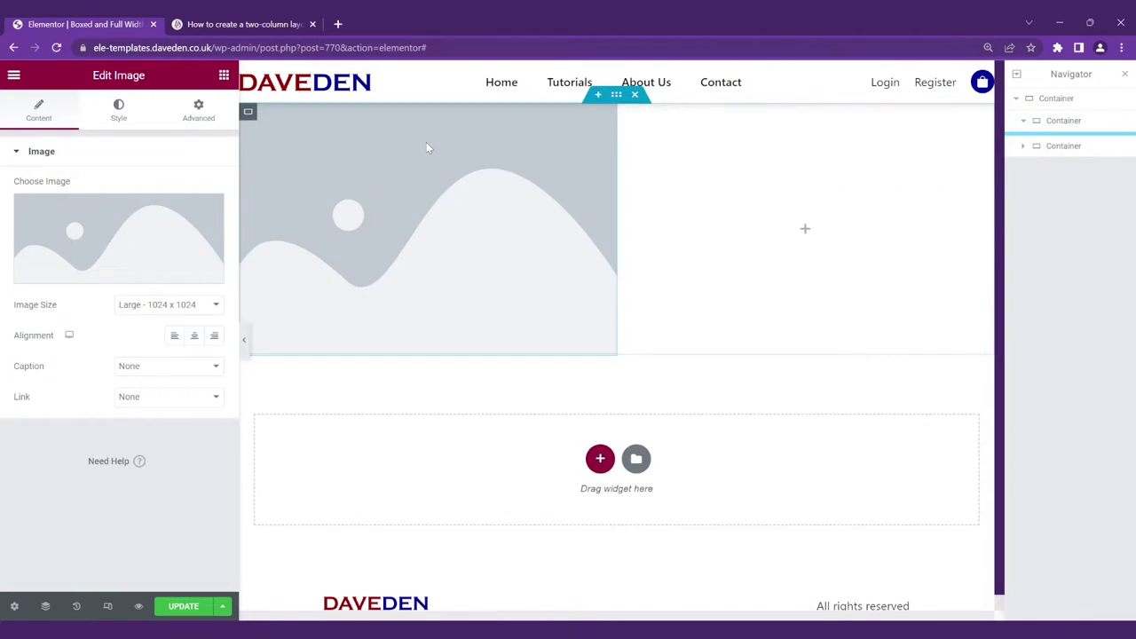
left_click(125, 236)
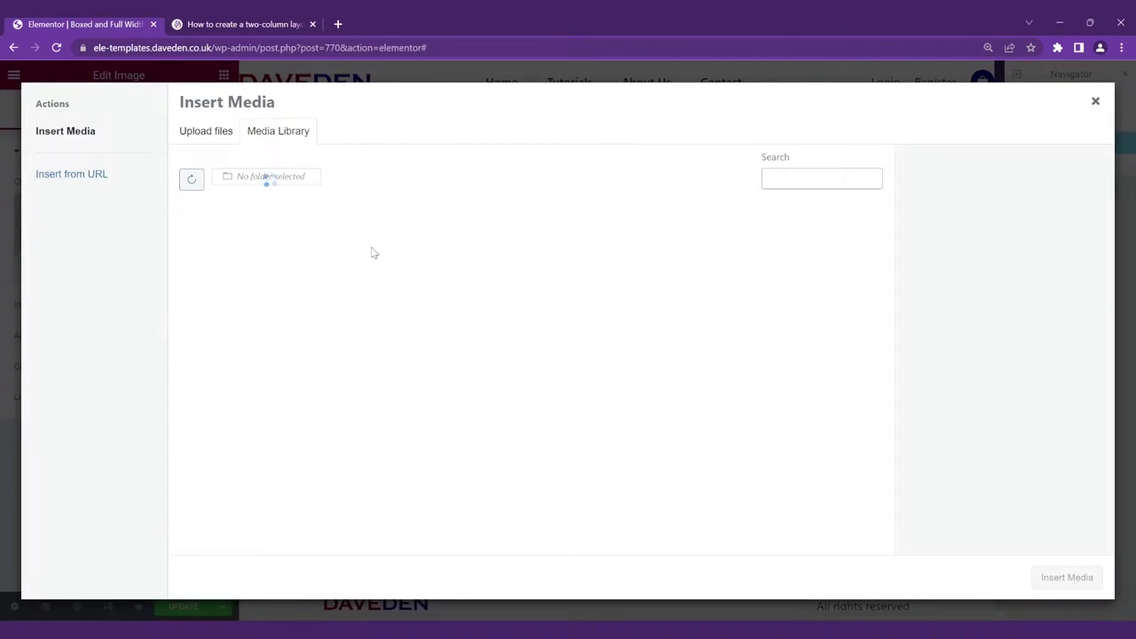
left_click(520, 251)
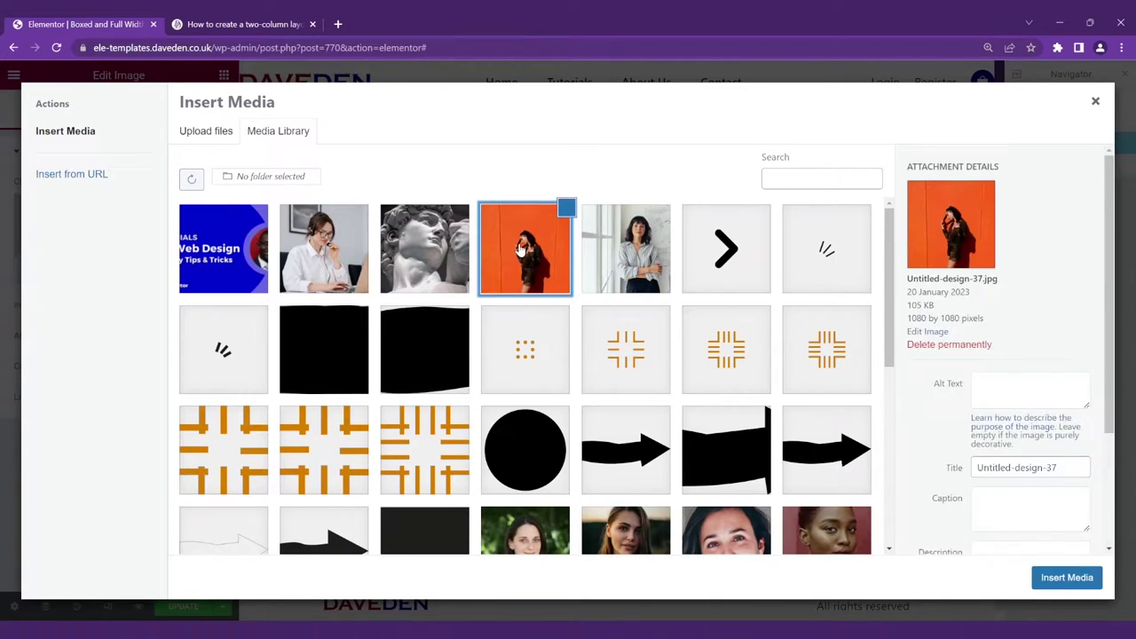
left_click(1065, 579)
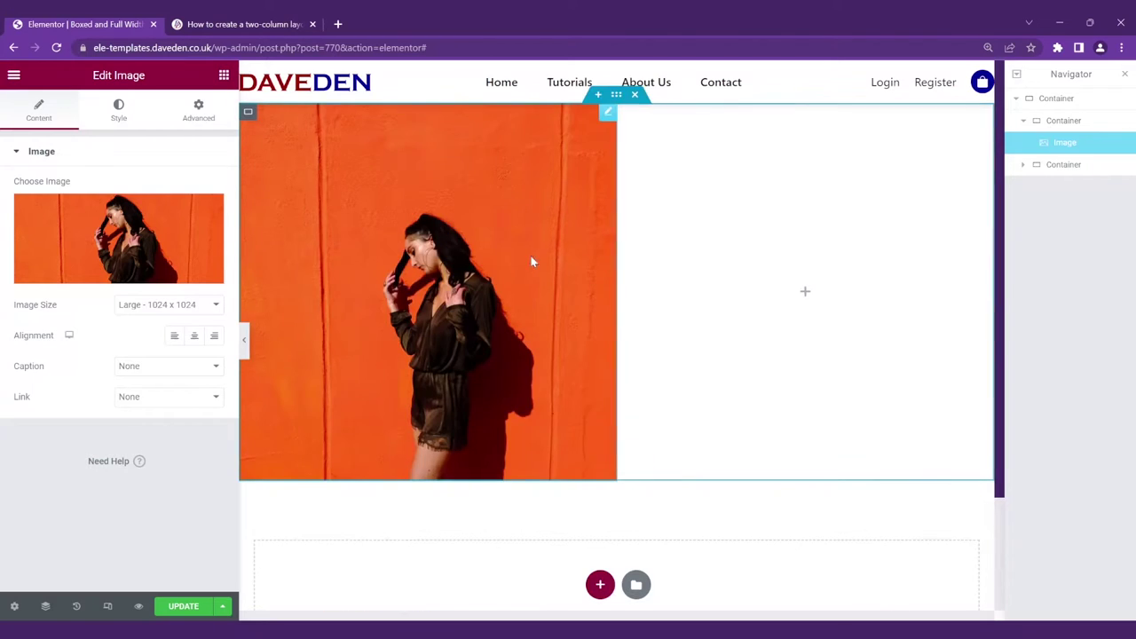
left_click_drag(484, 251, 795, 249)
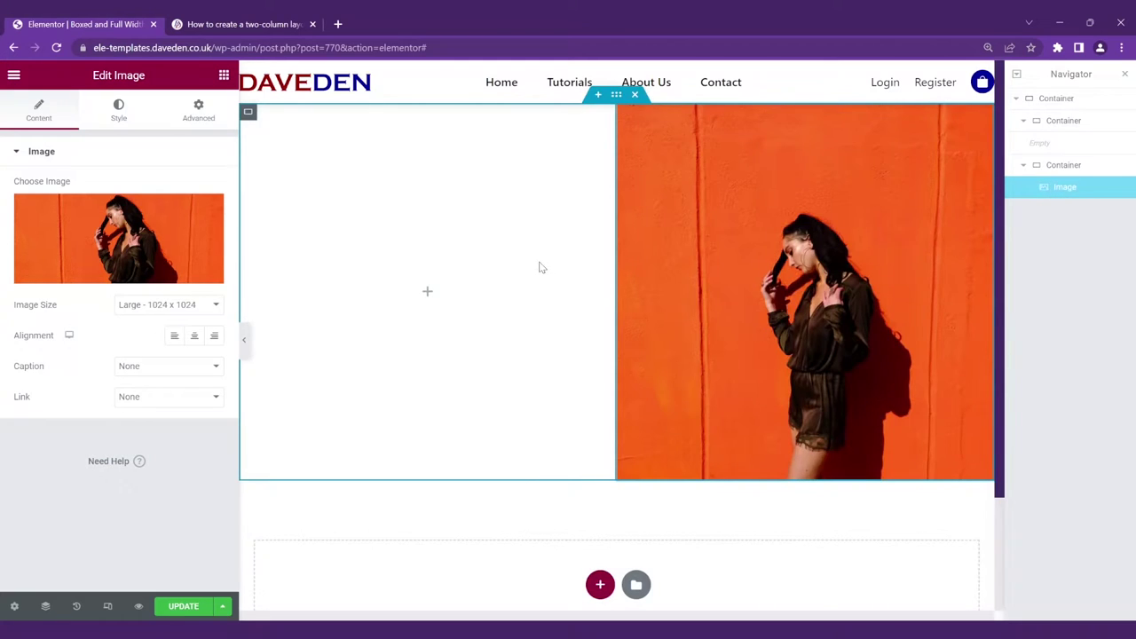
Add a Text Editor widget to the left column and replace its placeholder text with the three-paragraph fashion model biography
left_click(224, 74)
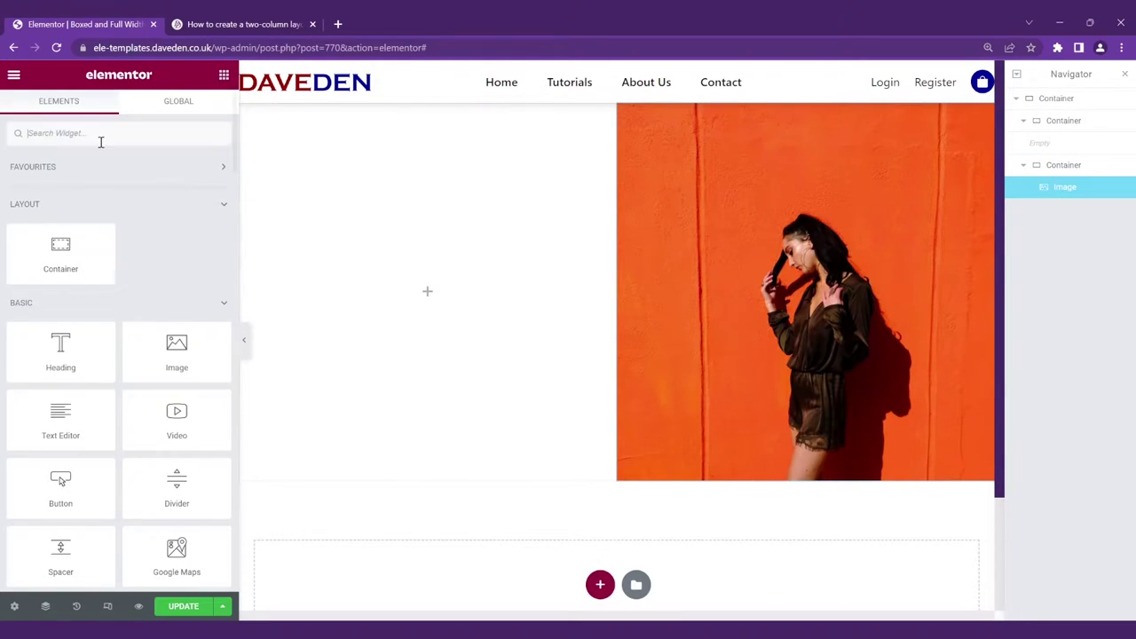
type("text")
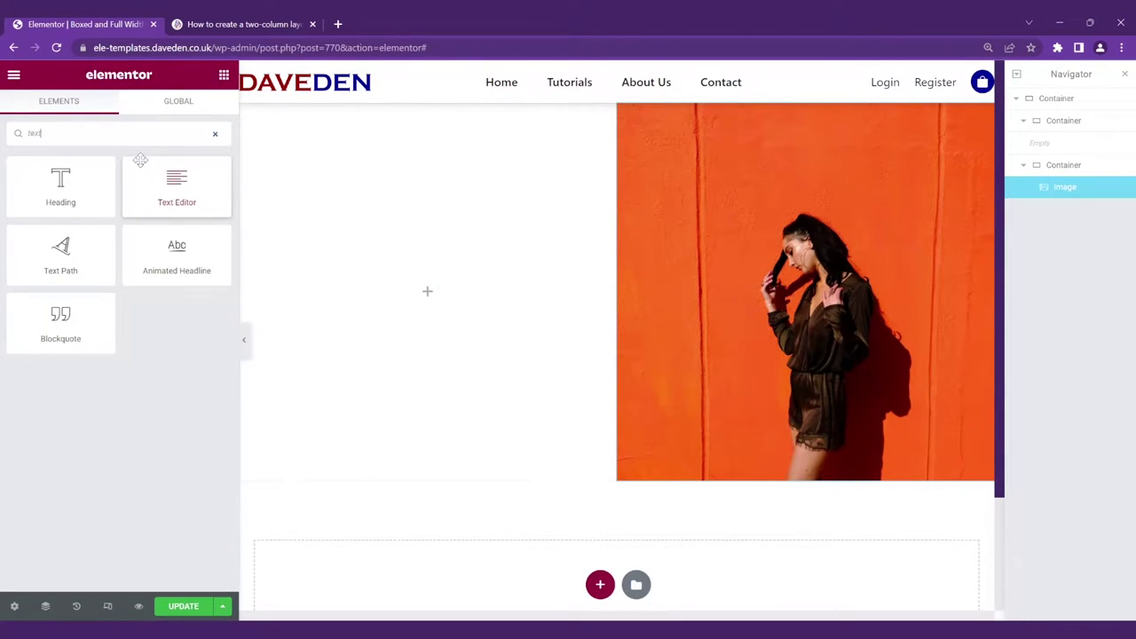
left_click_drag(129, 200, 443, 276)
key("ctrl+a")
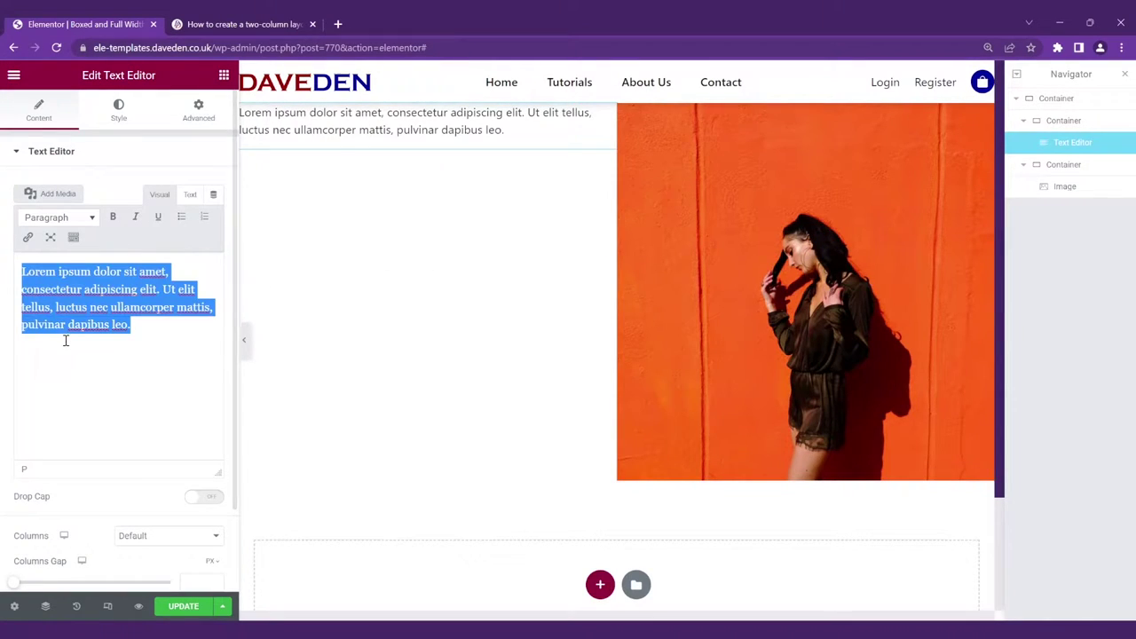
type("Meet Sophia, a 23-year-old fashion model from New York. Sophia grew up in a small town in upstate New York, dreaming of the glamorous world of fashion. After graduating high school, she moved to the city to pursue her dreams. Sophia was initially turned down by multiple modeling agencies, but she didn't give up. She worked hard to improve her skills and build her portfolio. Eventually, her hard work paid off, and she was signed by a top modeling agency. Since then, Sophia has walked in numerous fashion shows and graced the pages of major fashion magazines. She's become known for her striking features and confident runway presence. While the fashion world can be challenging and competitive, Sophia loves what she does and is determined to continue to make her mark on the industry.")
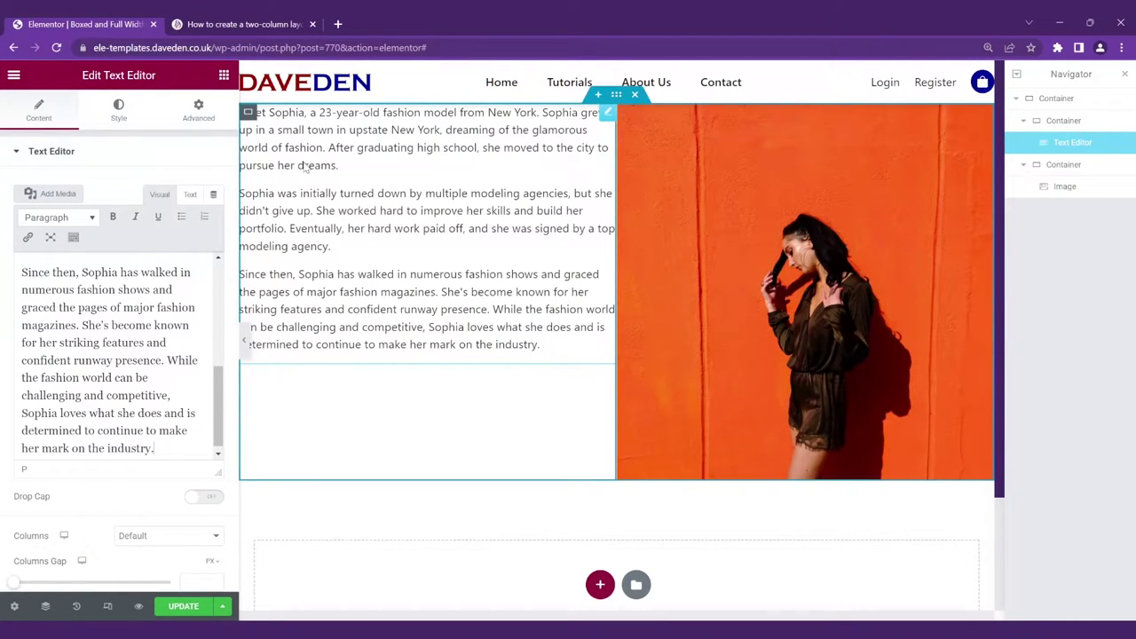
Centre the left column container's content vertically and preview the layout at full page width
left_click(249, 113)
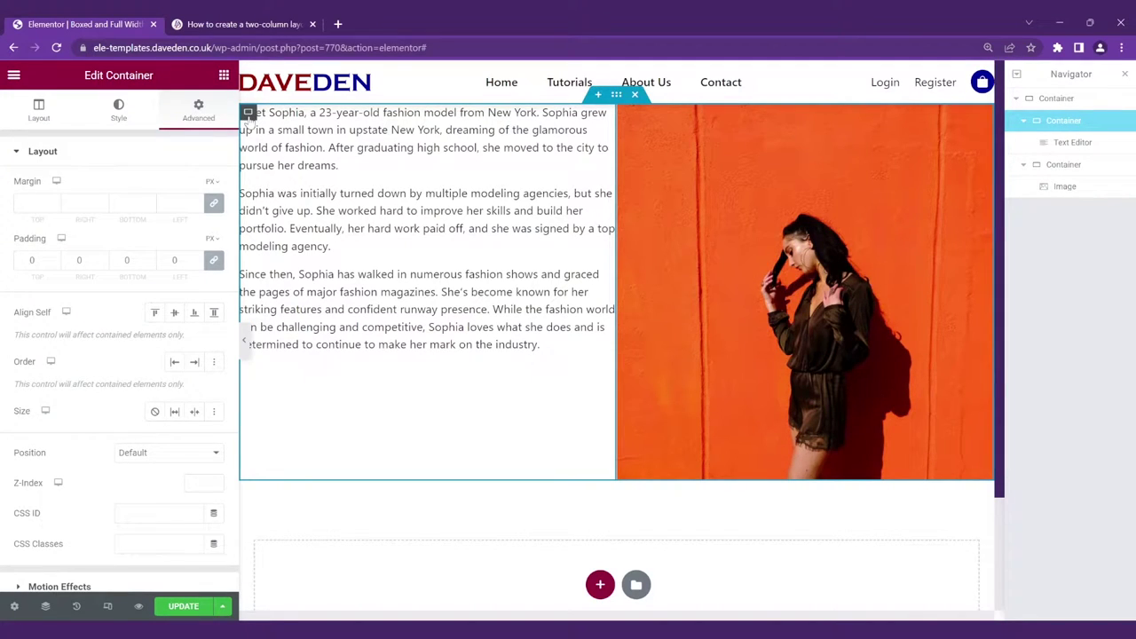
left_click(39, 110)
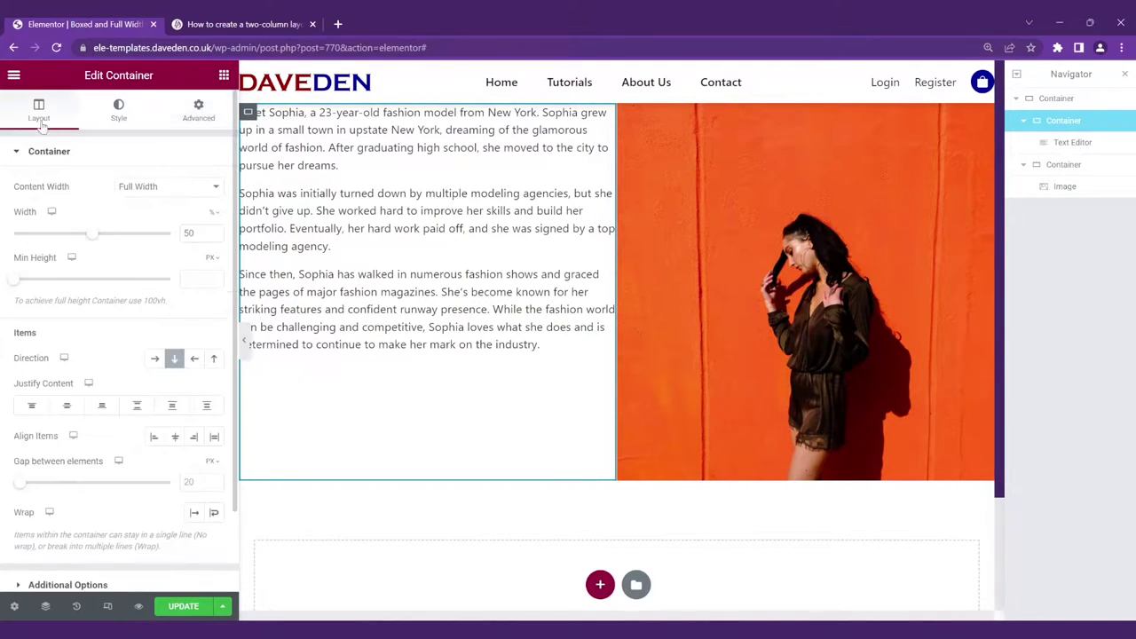
left_click(66, 406)
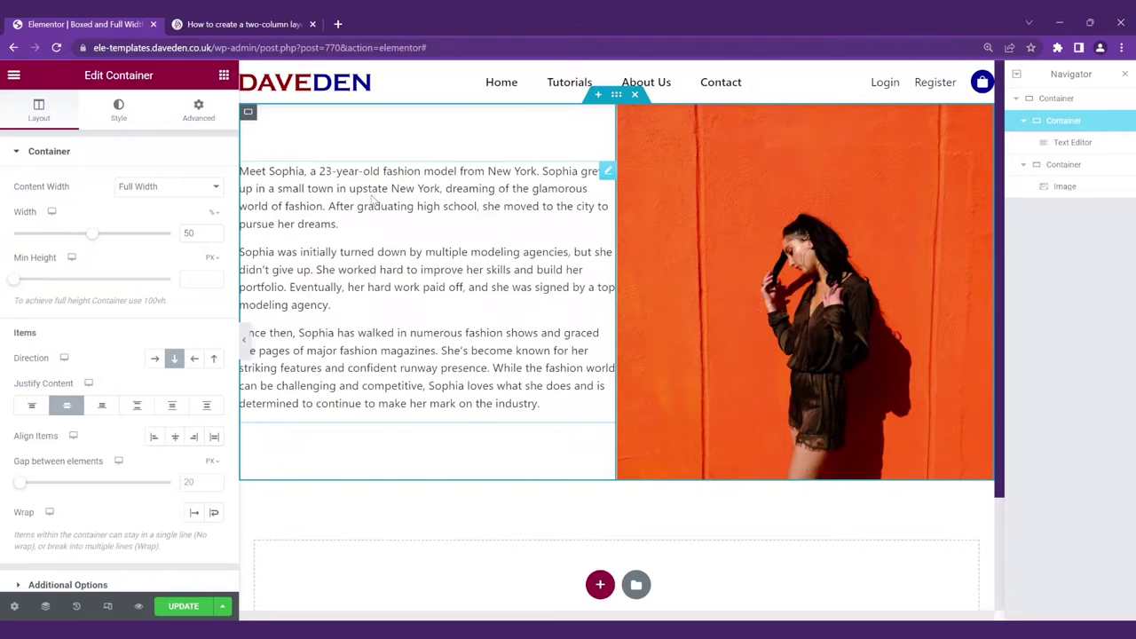
left_click(244, 341)
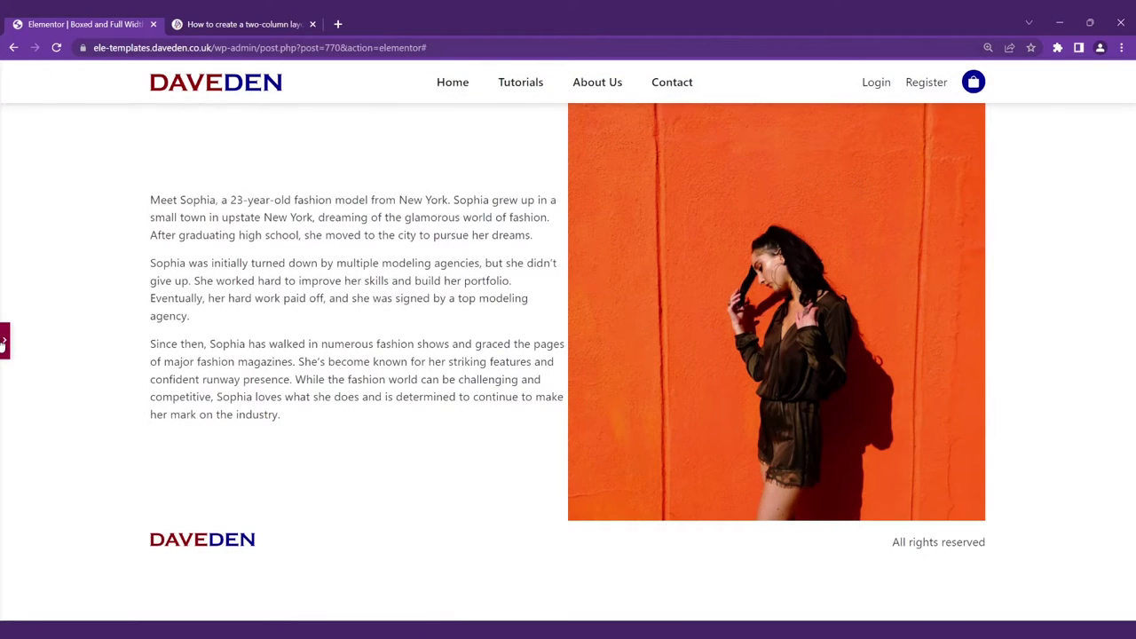
left_click(5, 340)
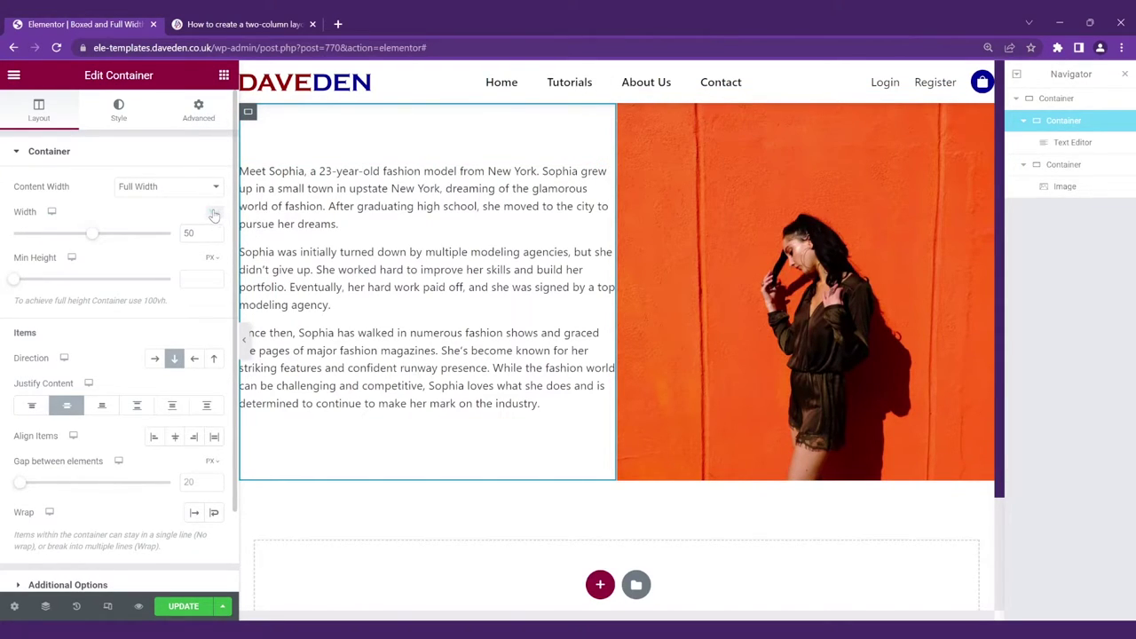
Set the text column container's width to the custom value min(50%, 1140px / 2) and preview the layout at full page width
left_click(213, 215)
left_click(214, 276)
left_click_drag(111, 235, 10, 240)
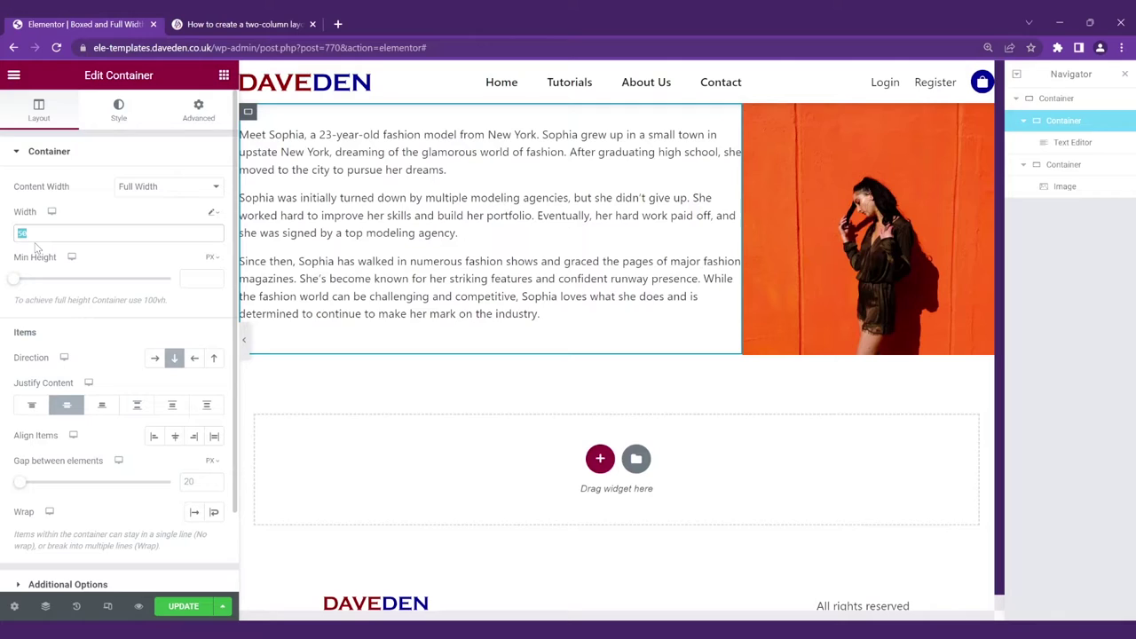
type("au")
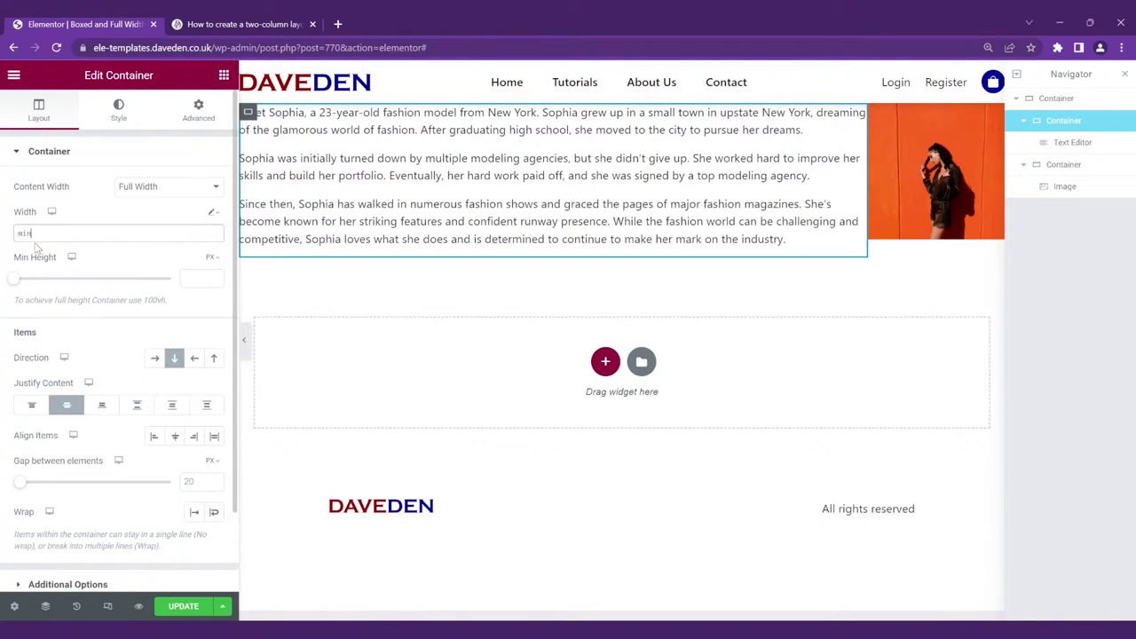
type("(50%,")
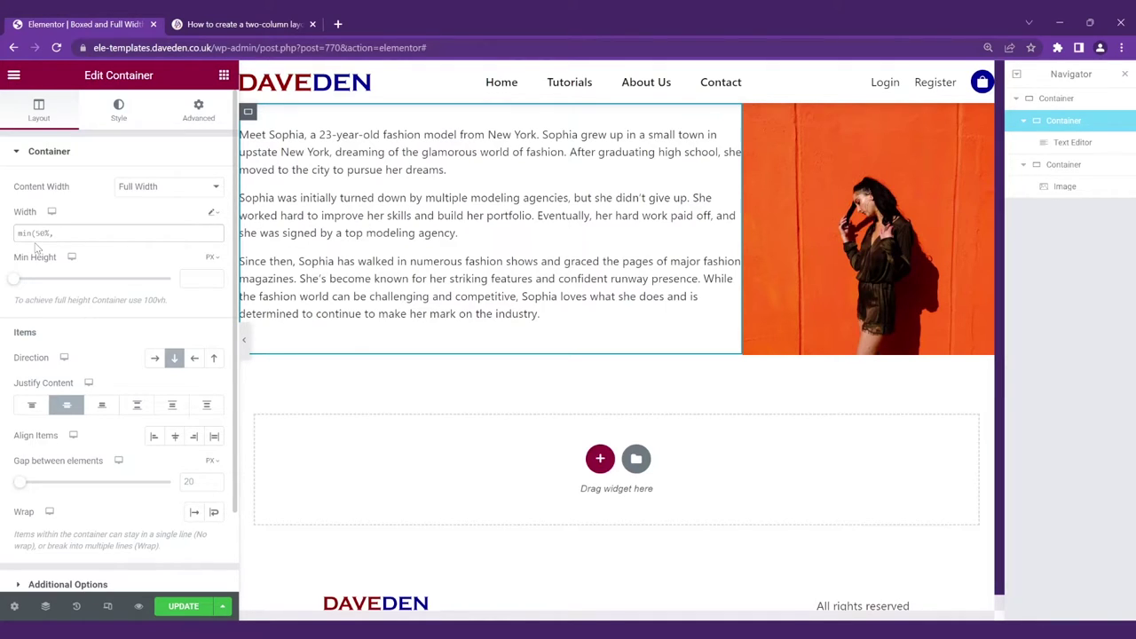
type("11")
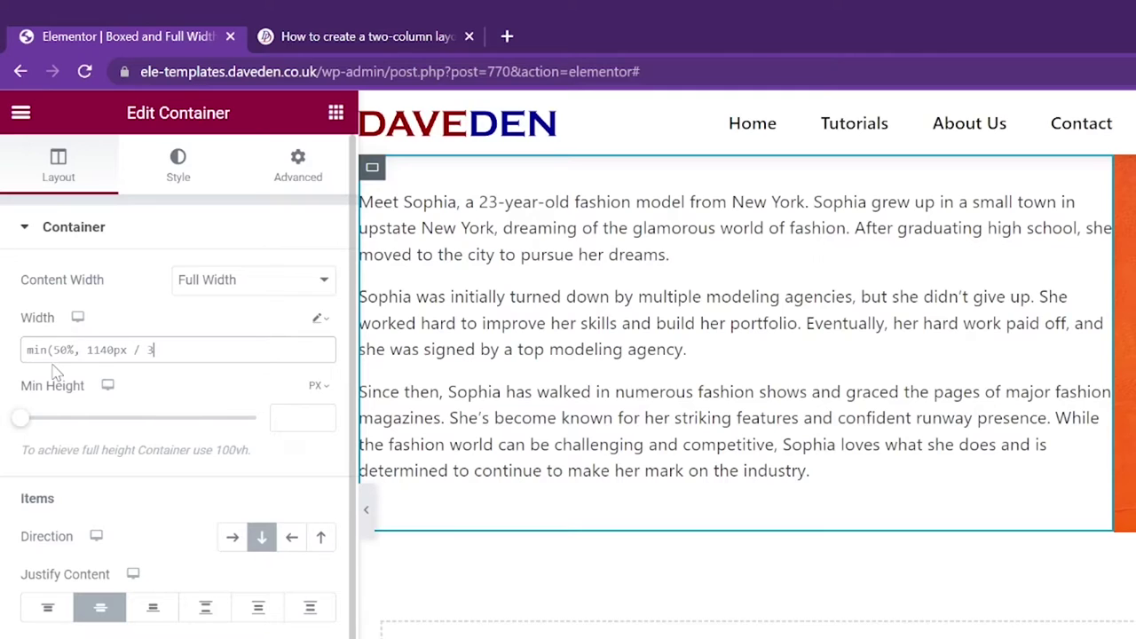
type("40px / 2)")
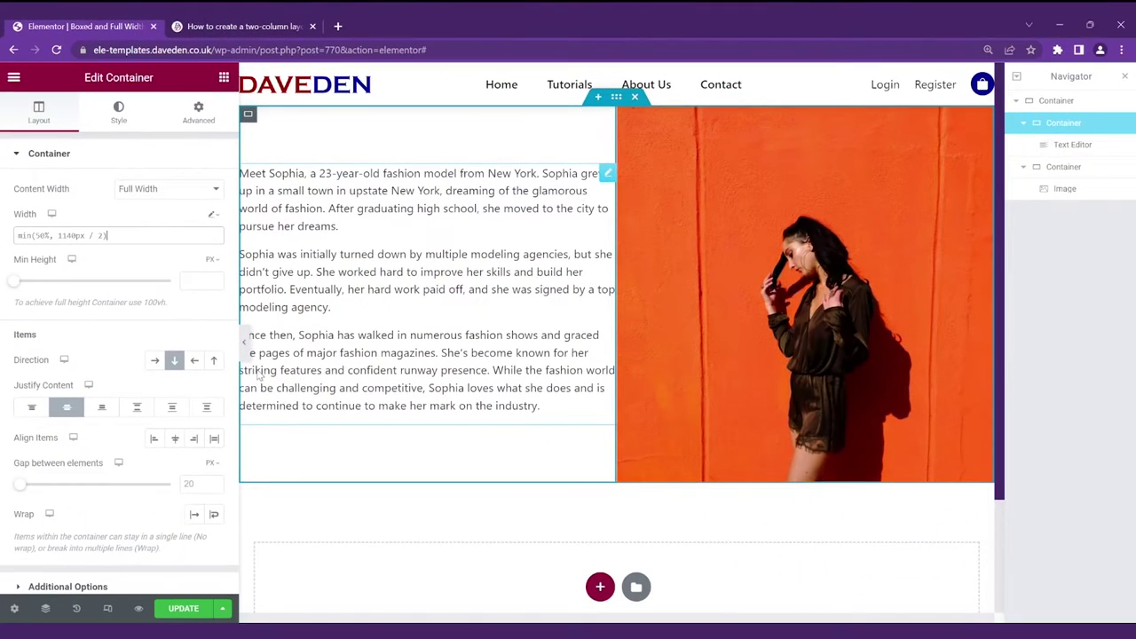
left_click(245, 349)
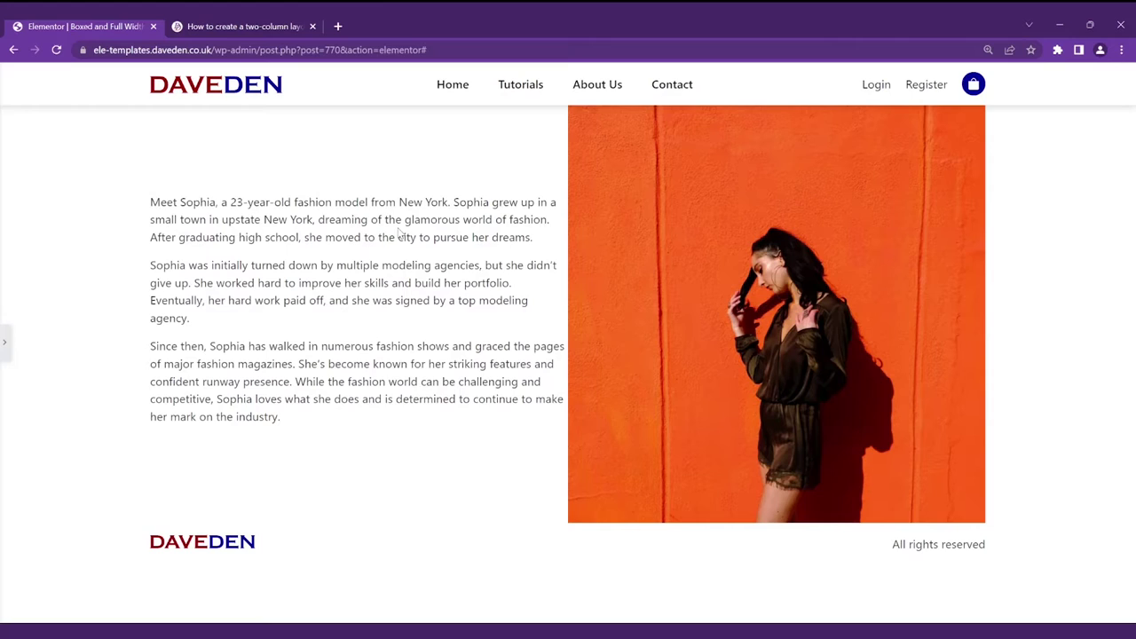
left_click(5, 348)
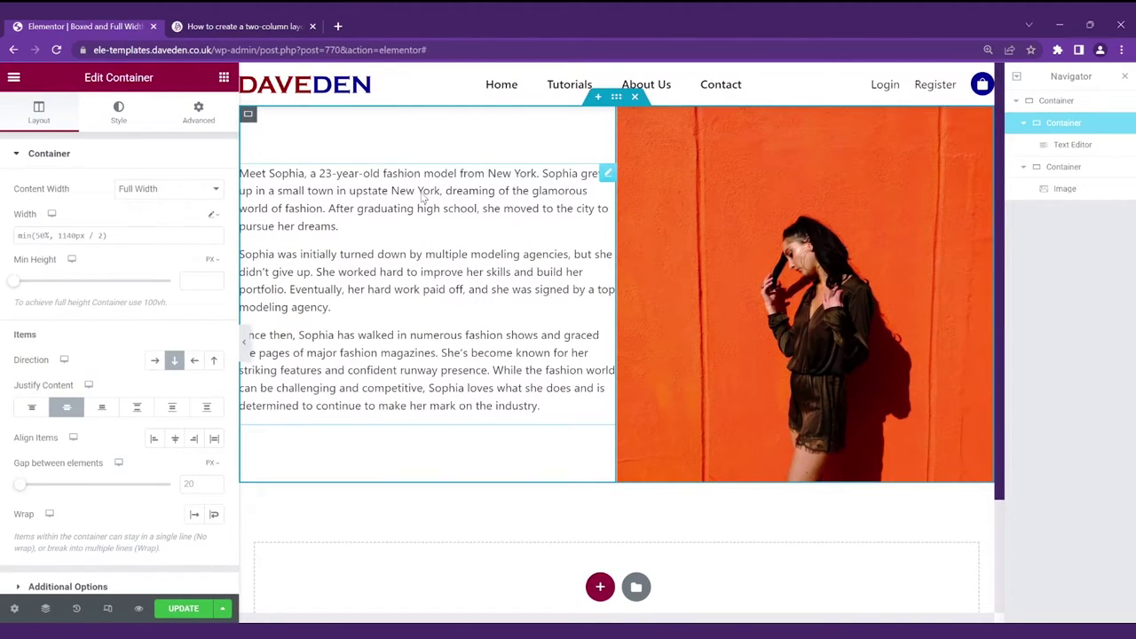
Change the outer container's content width to Full Width and preview the layout
left_click(616, 97)
left_click(39, 122)
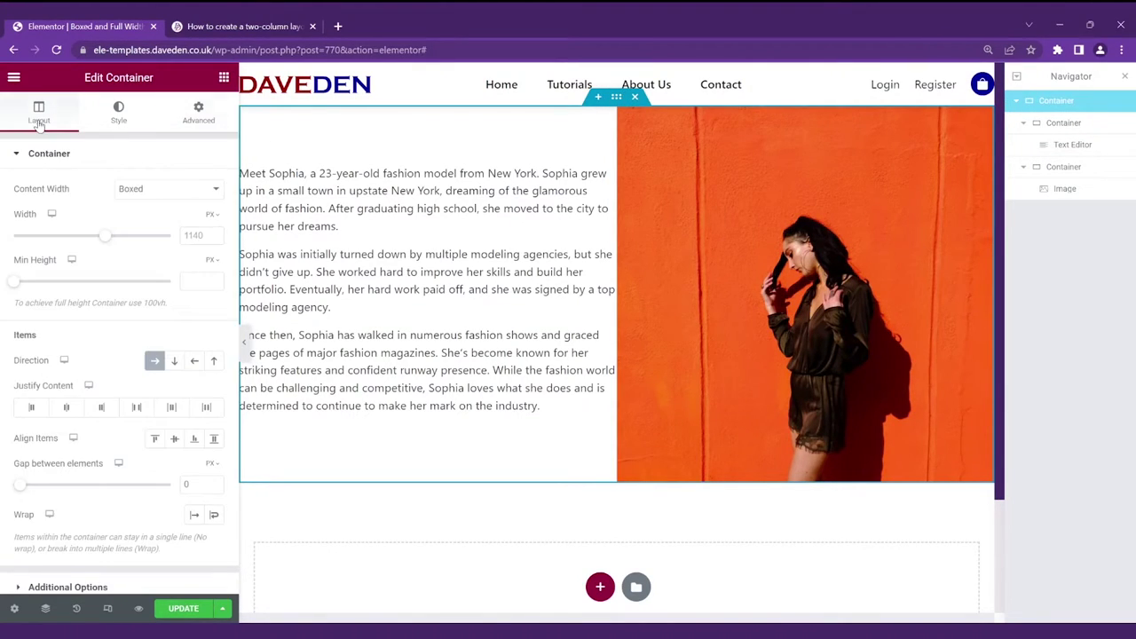
left_click(138, 219)
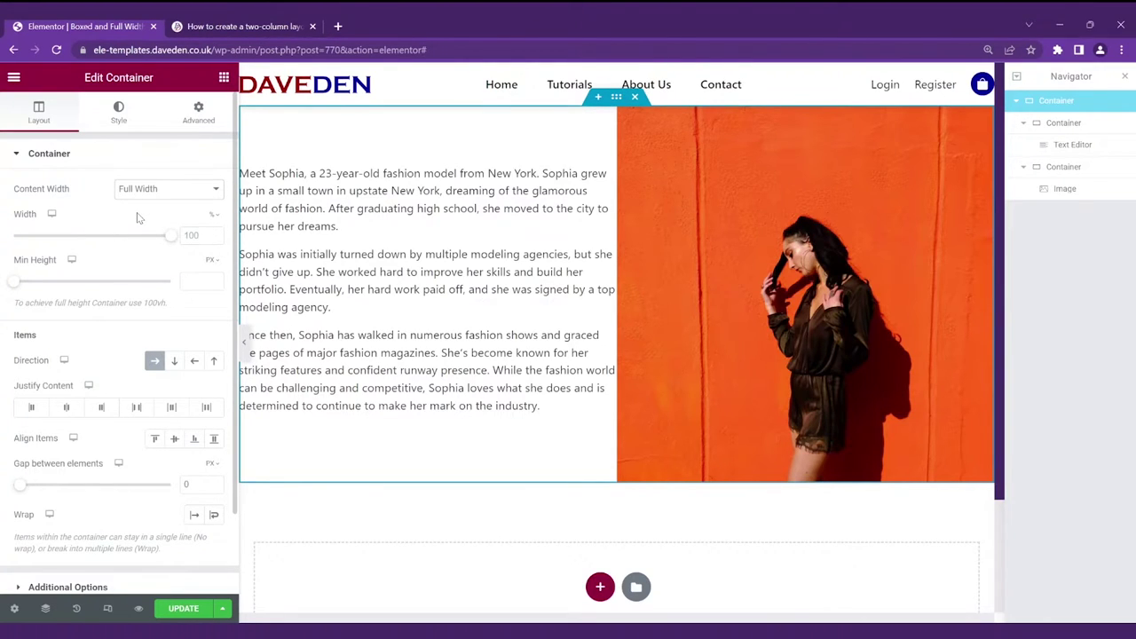
left_click(245, 341)
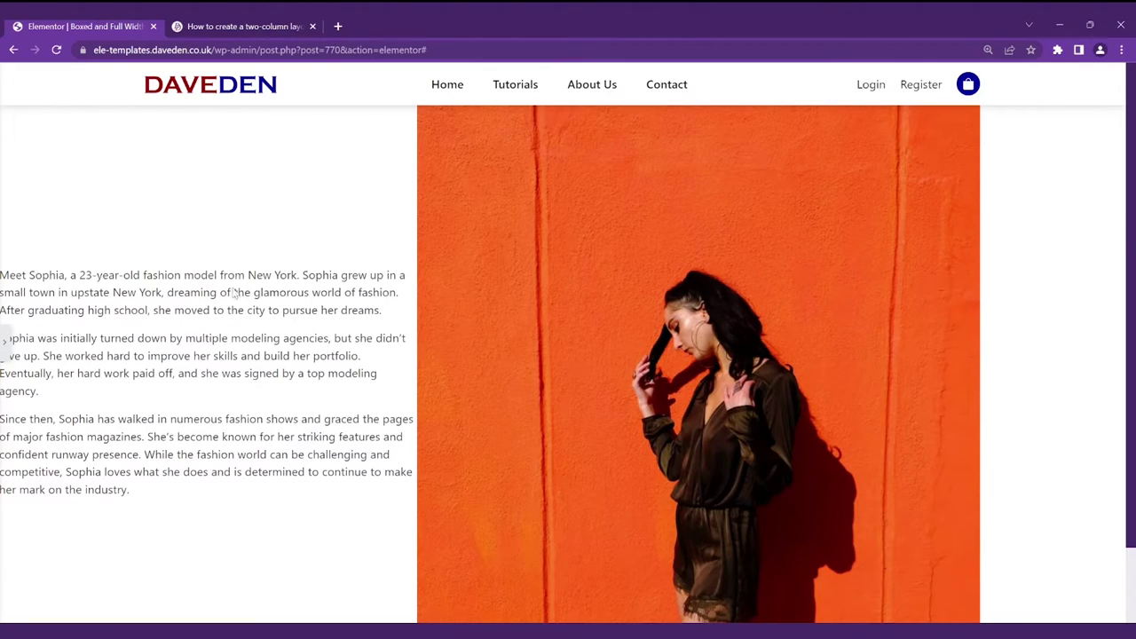
left_click(6, 344)
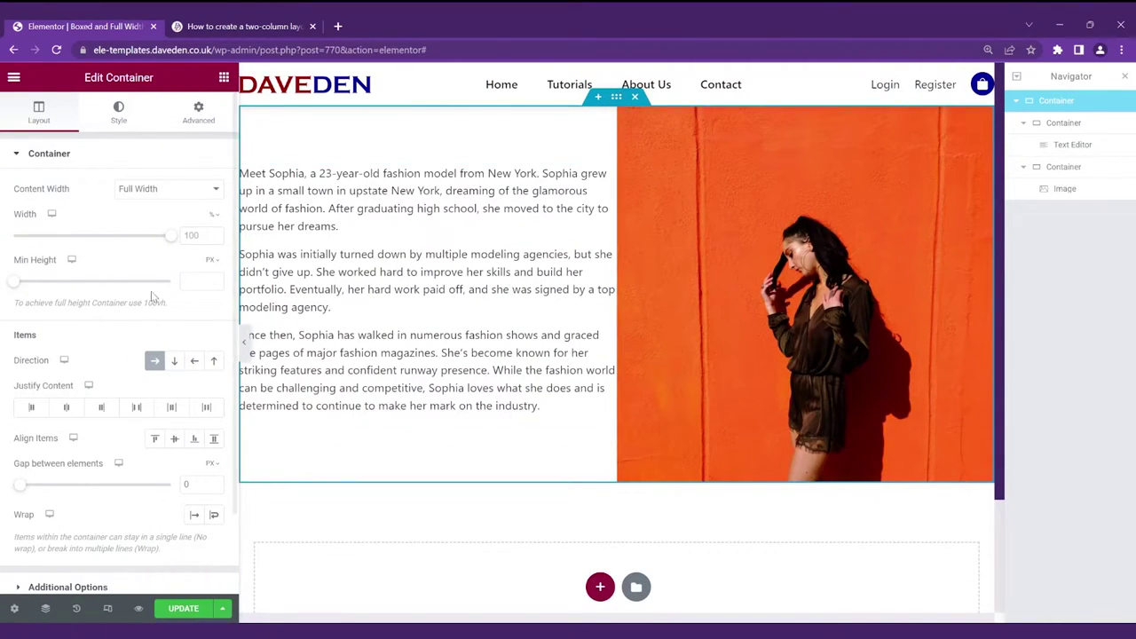
Set the outer container's Justify Content to End, then save the page and preview the layout
left_click(100, 409)
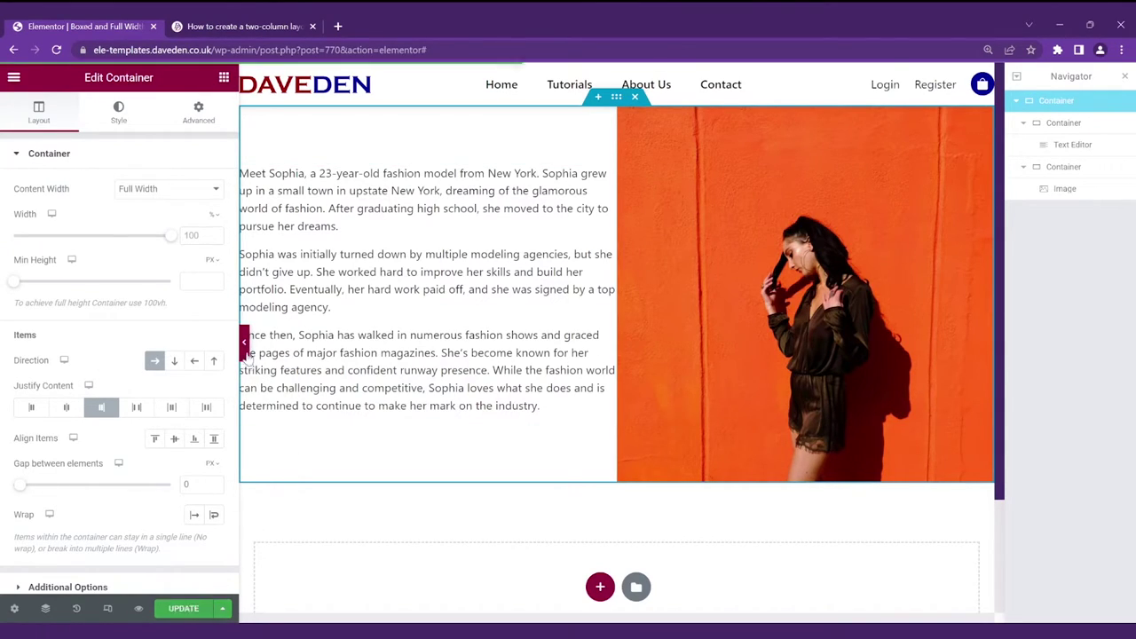
key("ctrl+s")
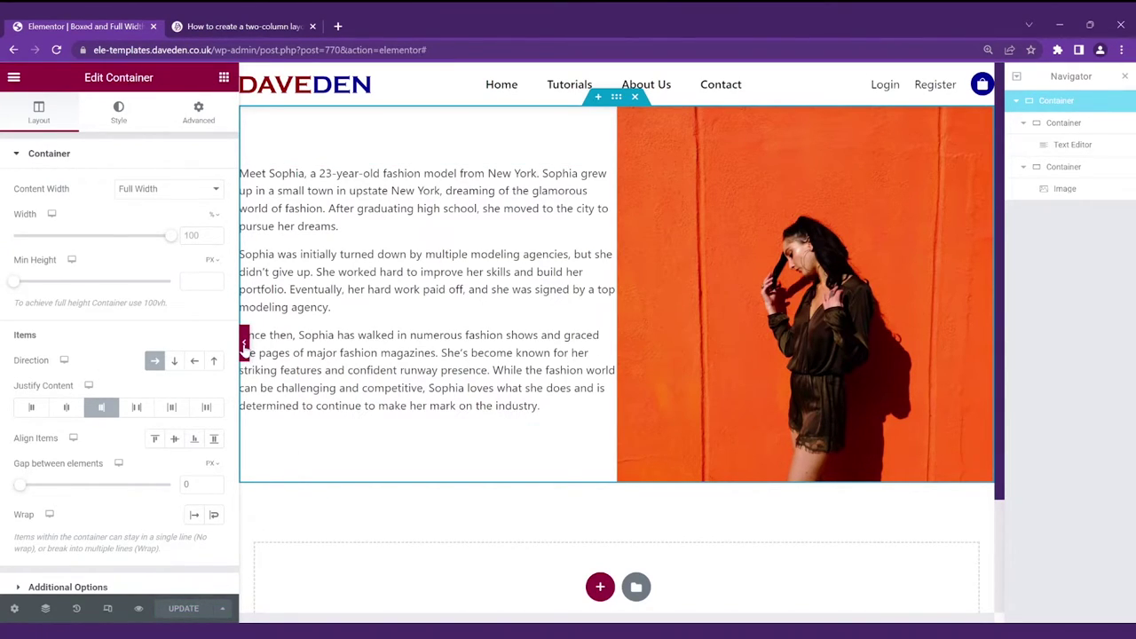
left_click(245, 344)
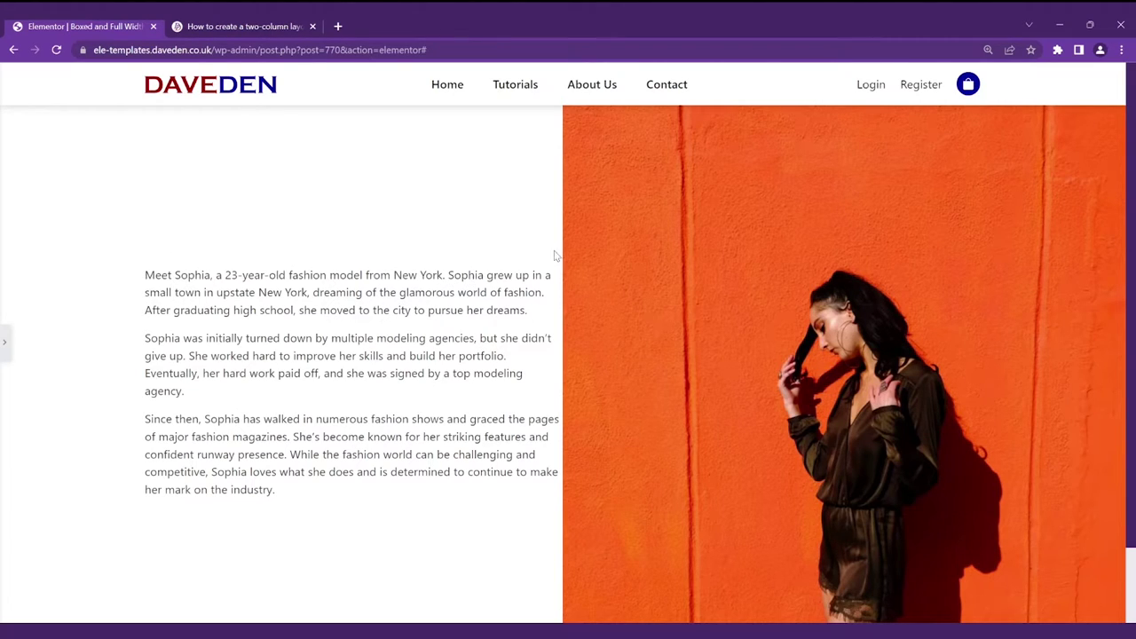
left_click(4, 342)
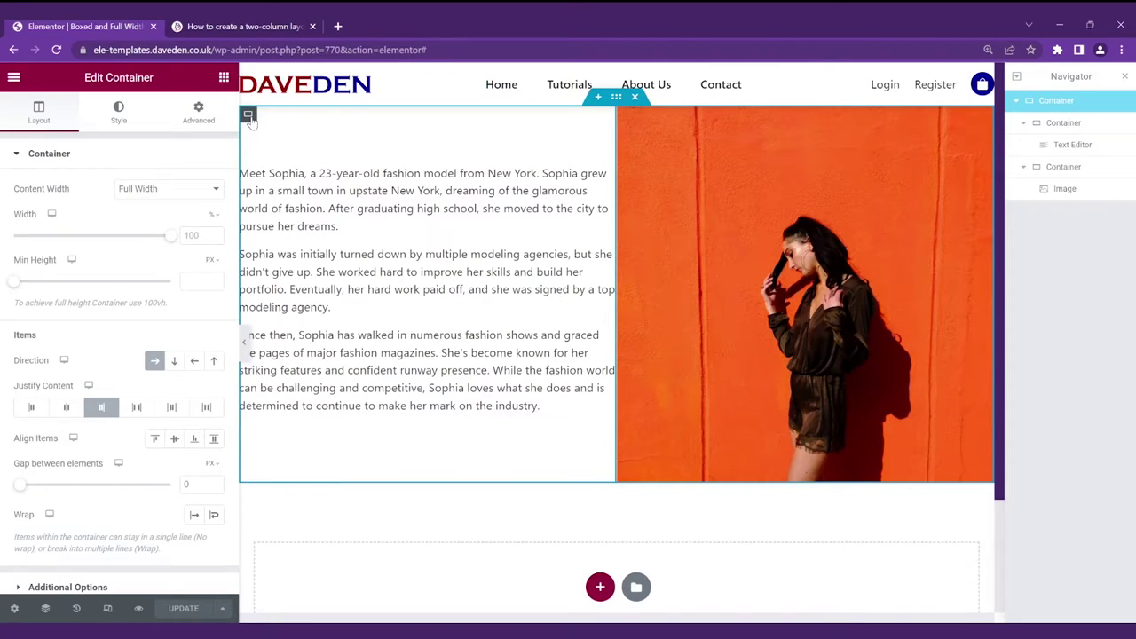
Give the text column unlinked padding in EM, with 2 on the right and 0 on the other sides, and preview the saved page
left_click(248, 114)
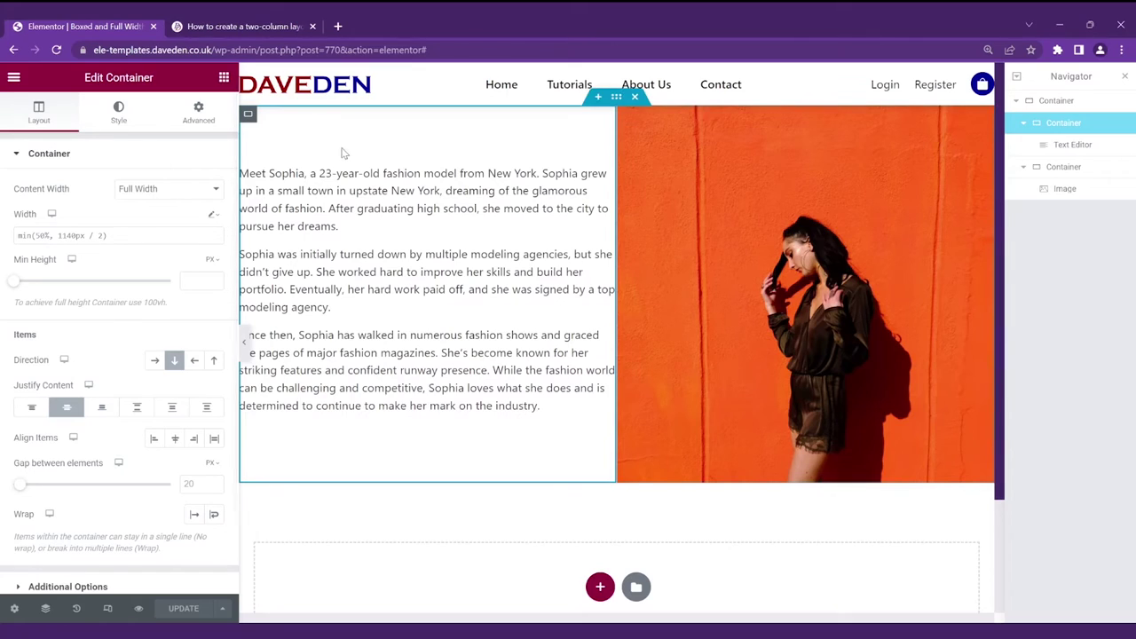
left_click(192, 122)
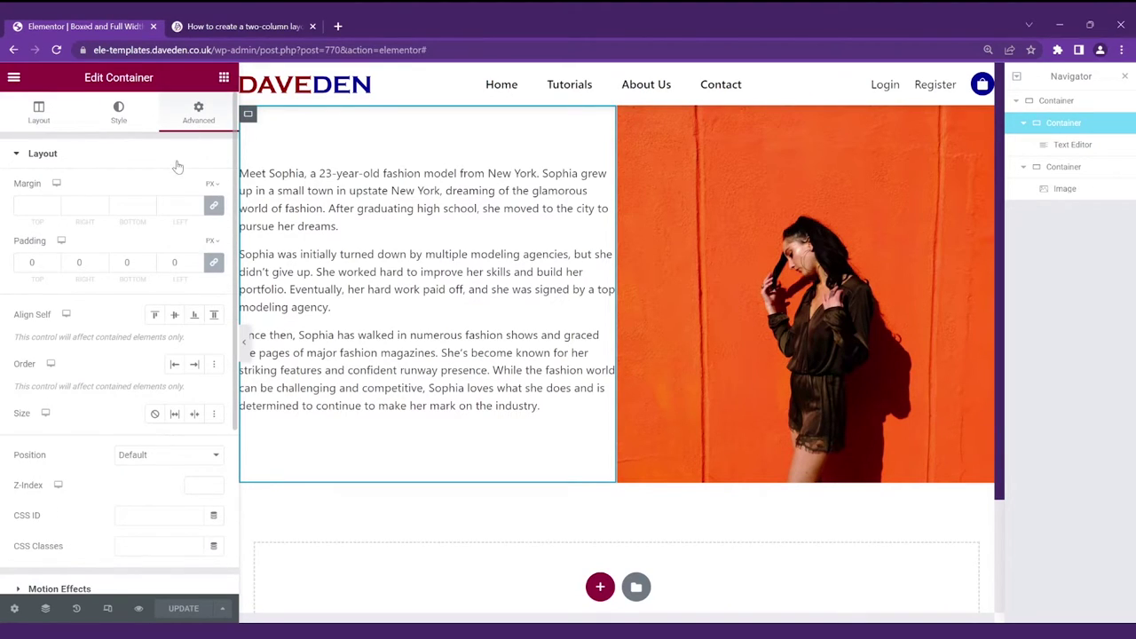
left_click(213, 262)
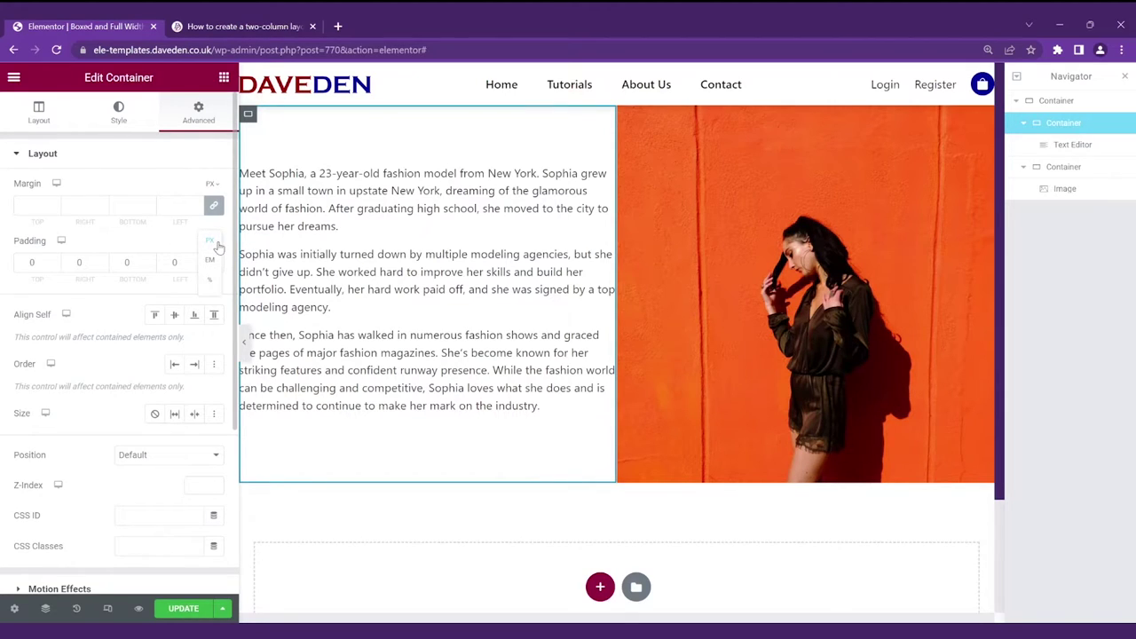
left_click(213, 263)
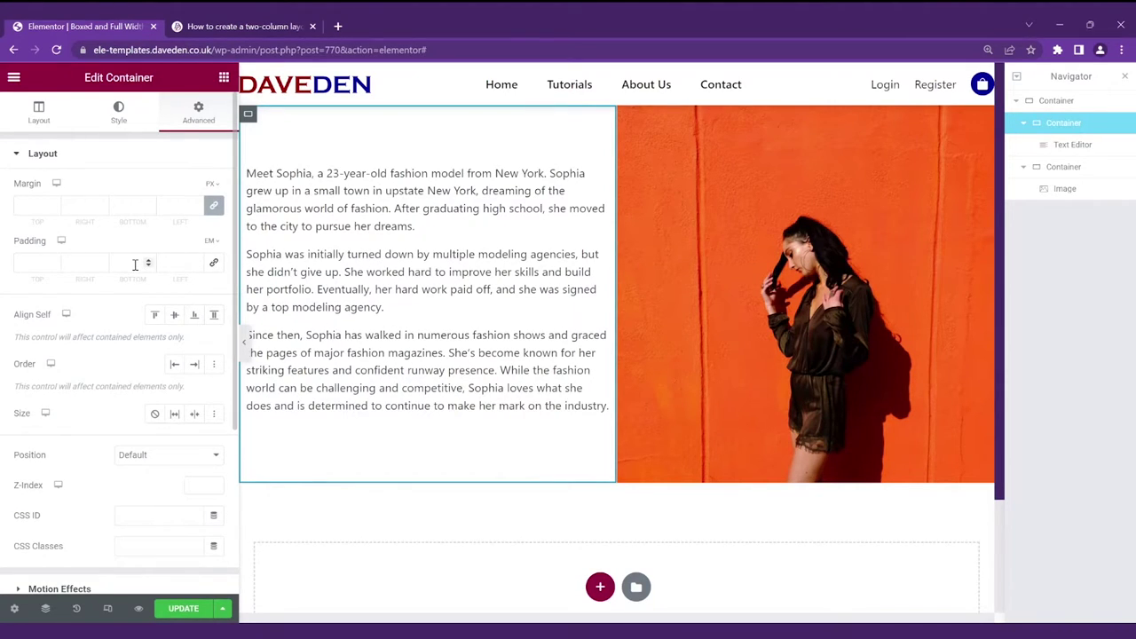
left_click(100, 262)
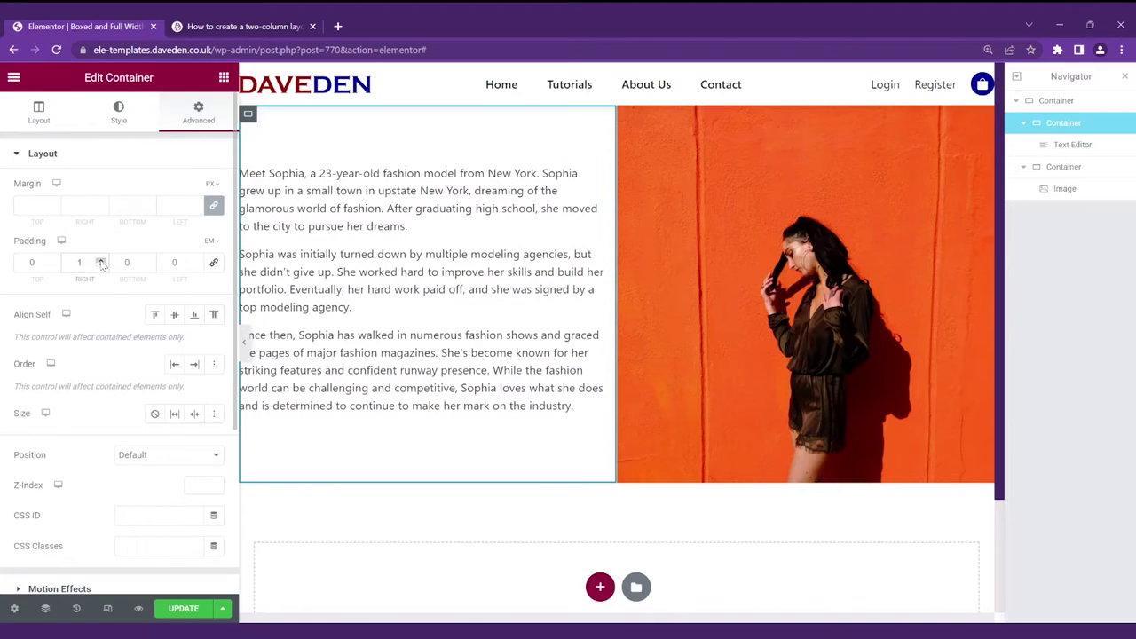
left_click(100, 262)
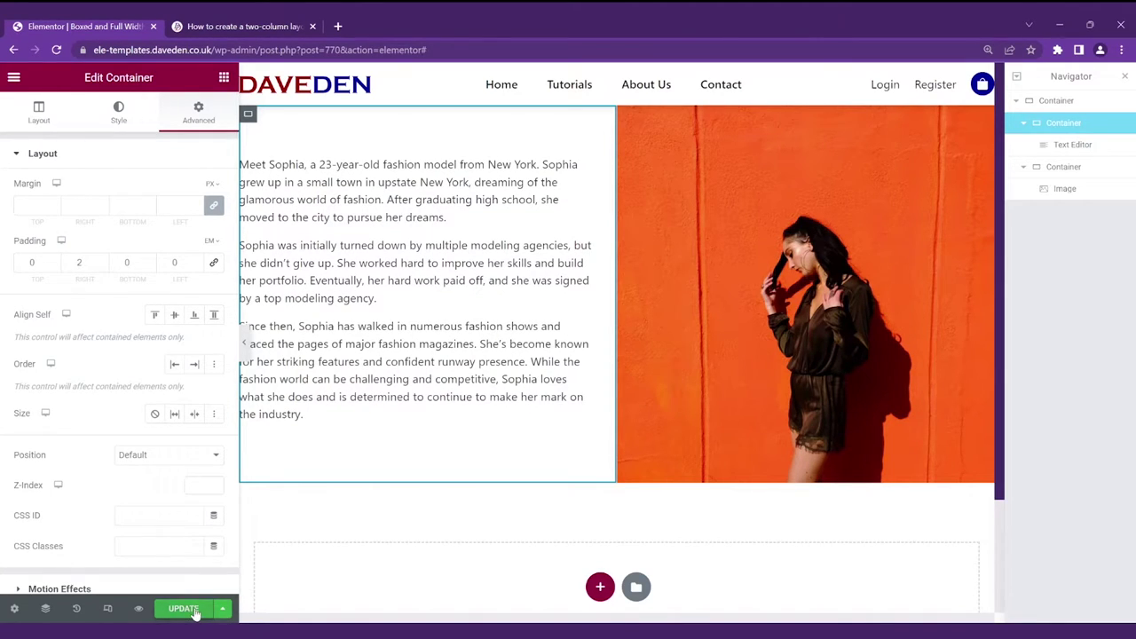
left_click(245, 343)
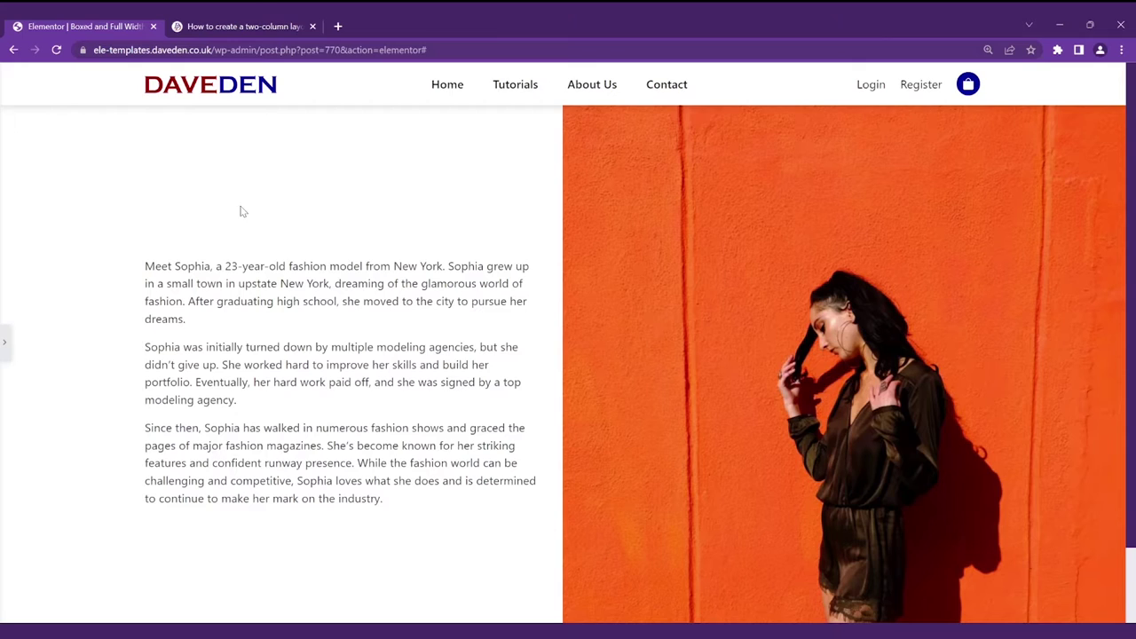
left_click(3, 342)
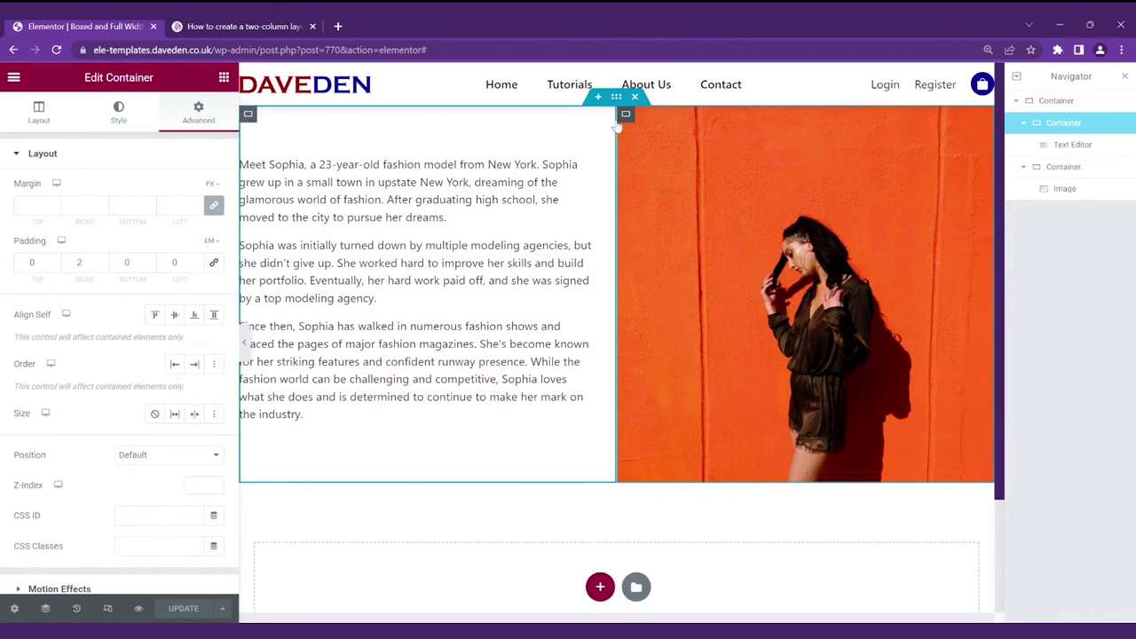
Move the image column before the text column, set the outer container's Justify Content to Start, and preview the layout
left_click_drag(626, 118, 293, 120)
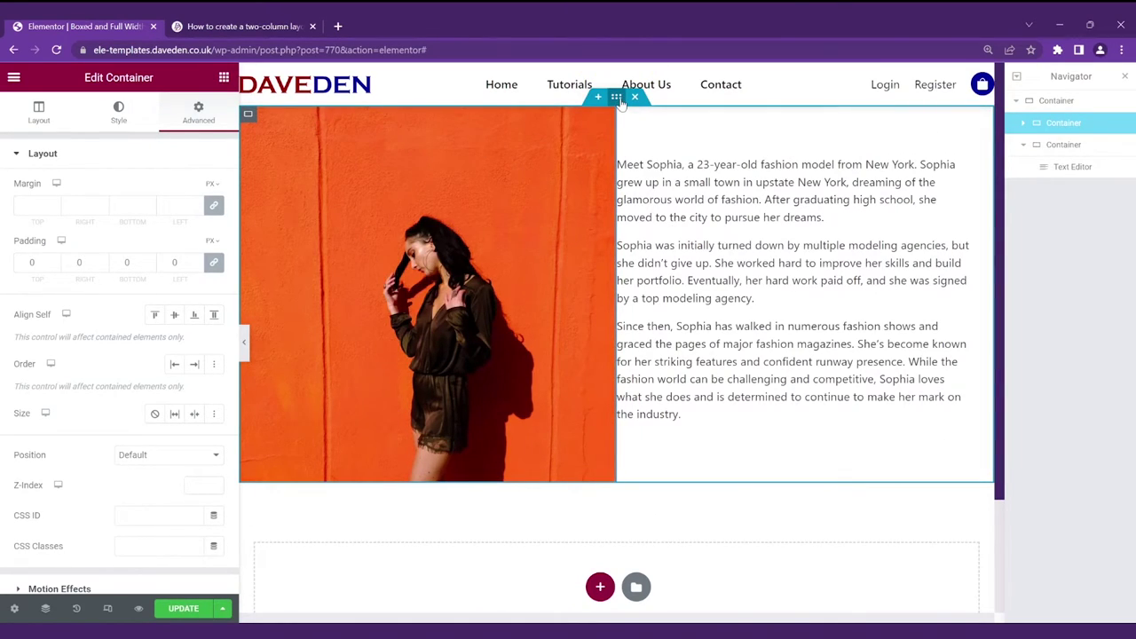
left_click(621, 101)
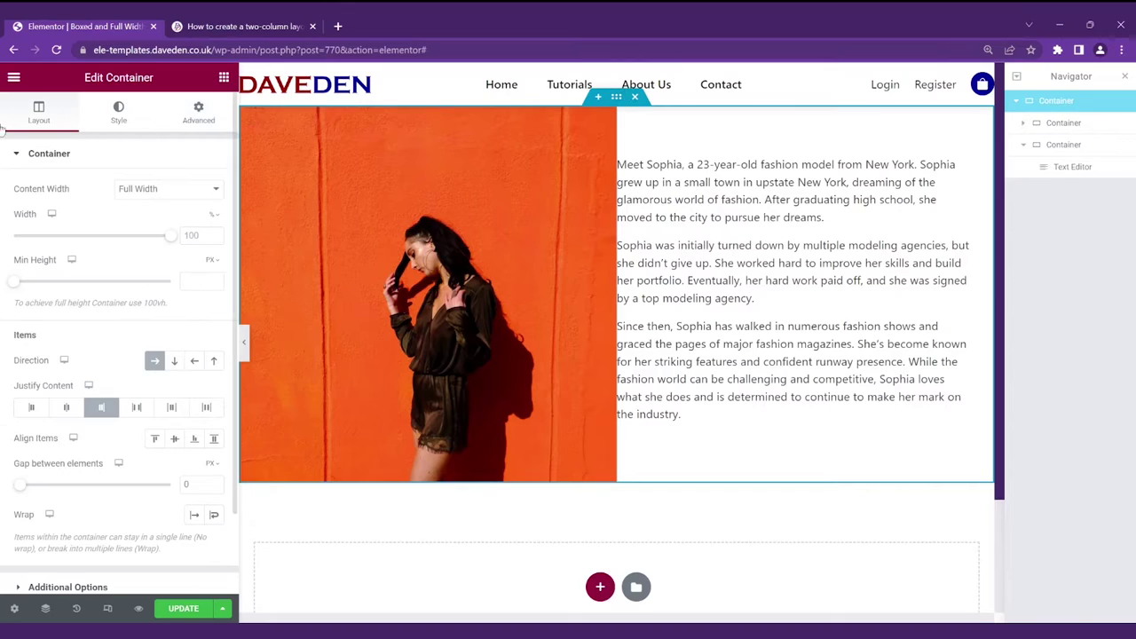
left_click(31, 406)
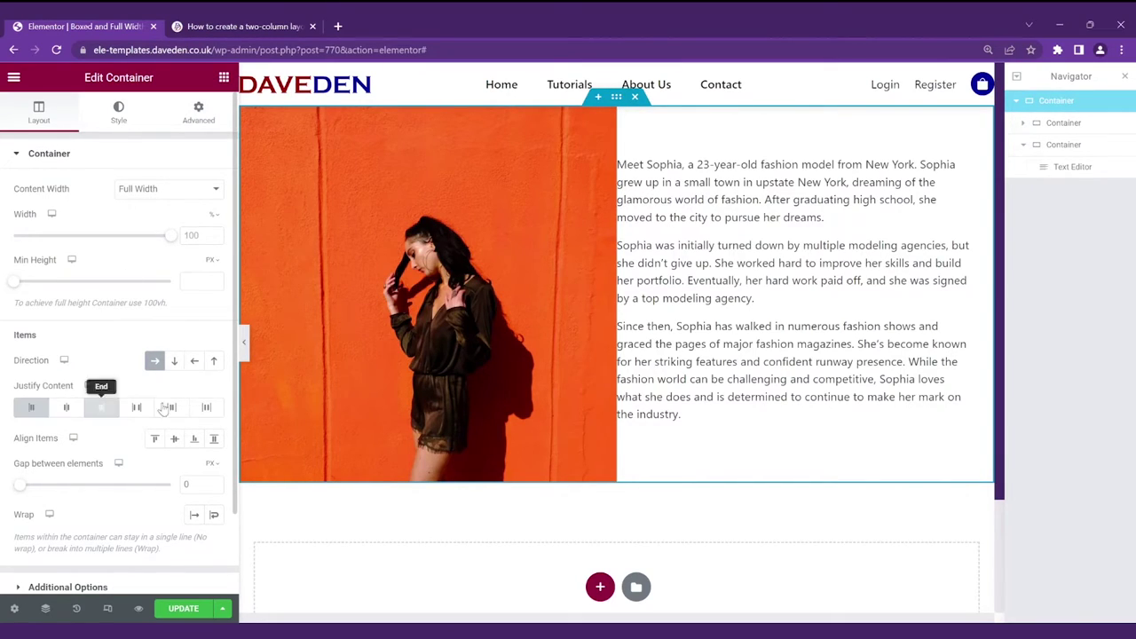
left_click(242, 346)
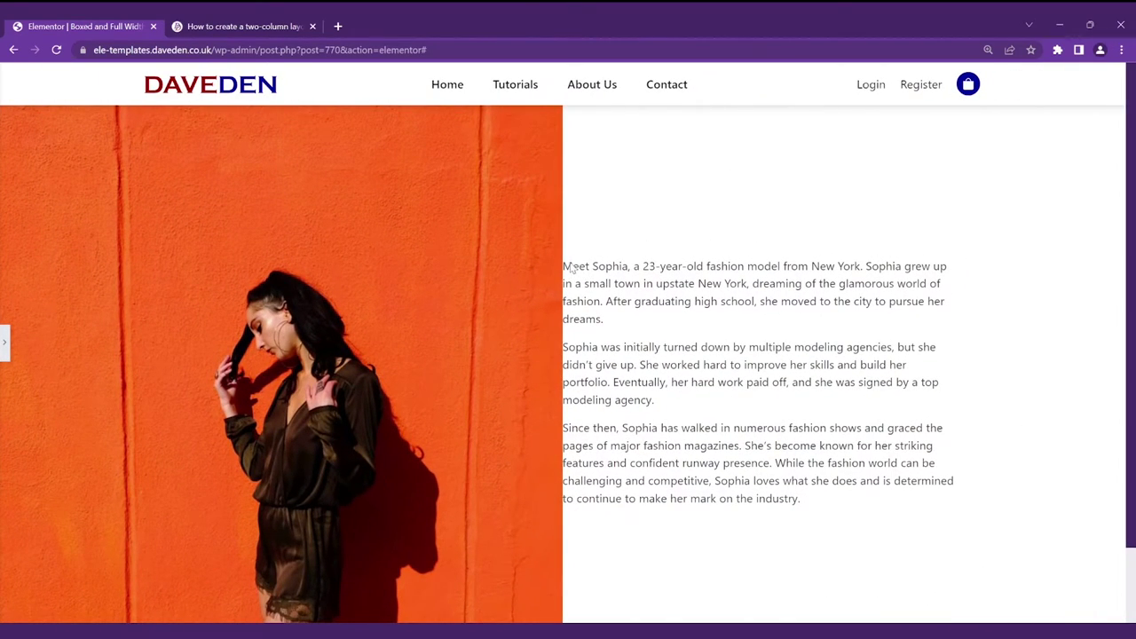
left_click(4, 344)
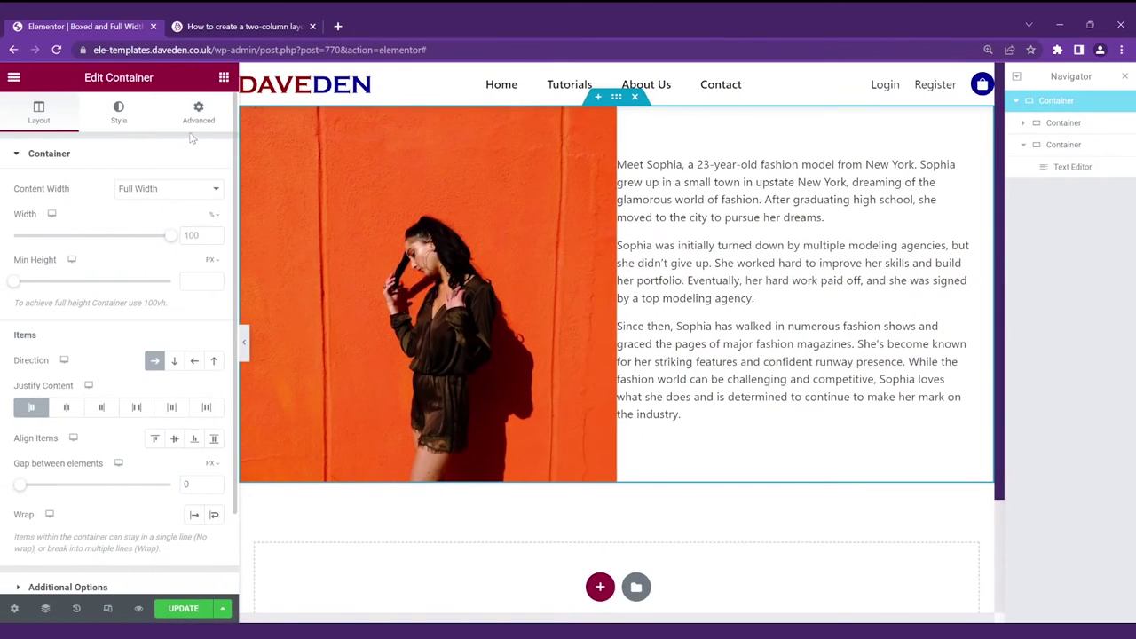
Set the text column's right padding to 0 and left padding to 2 em, preview the layout, and update the page
left_click(195, 118)
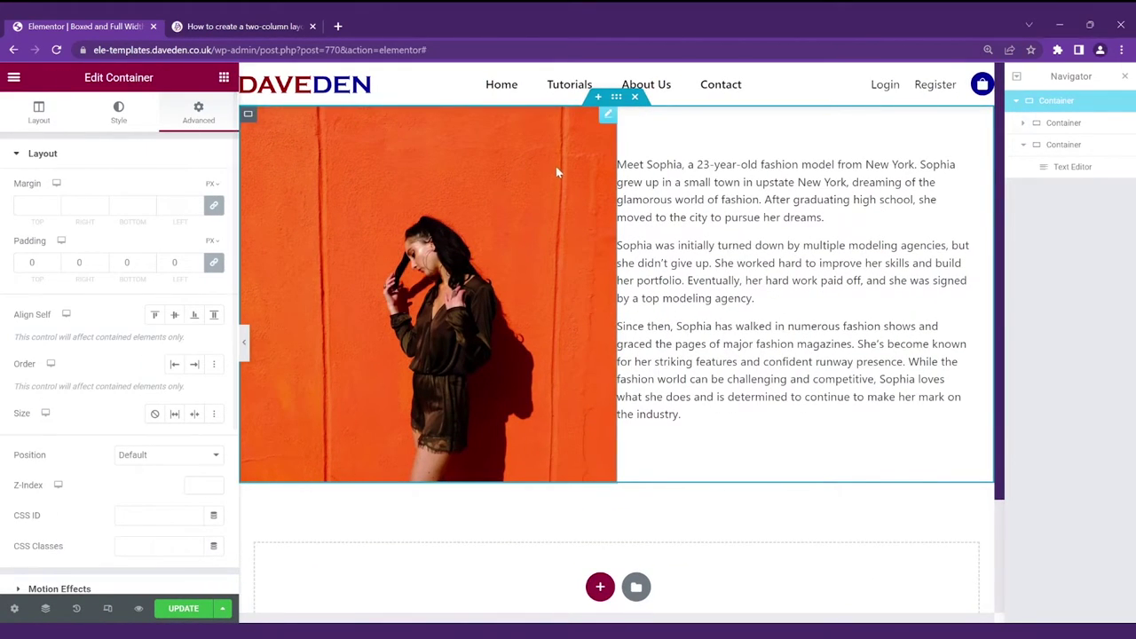
left_click(626, 114)
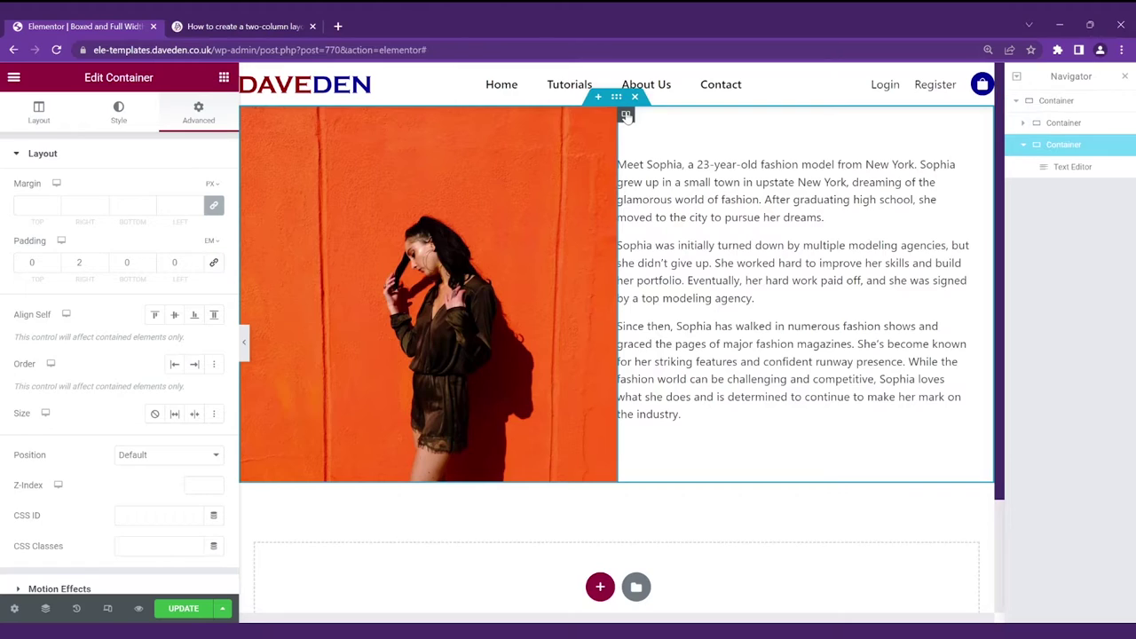
left_click(100, 260)
left_click(101, 261)
left_click(101, 266)
left_click(101, 265)
left_click(100, 265)
left_click(101, 266)
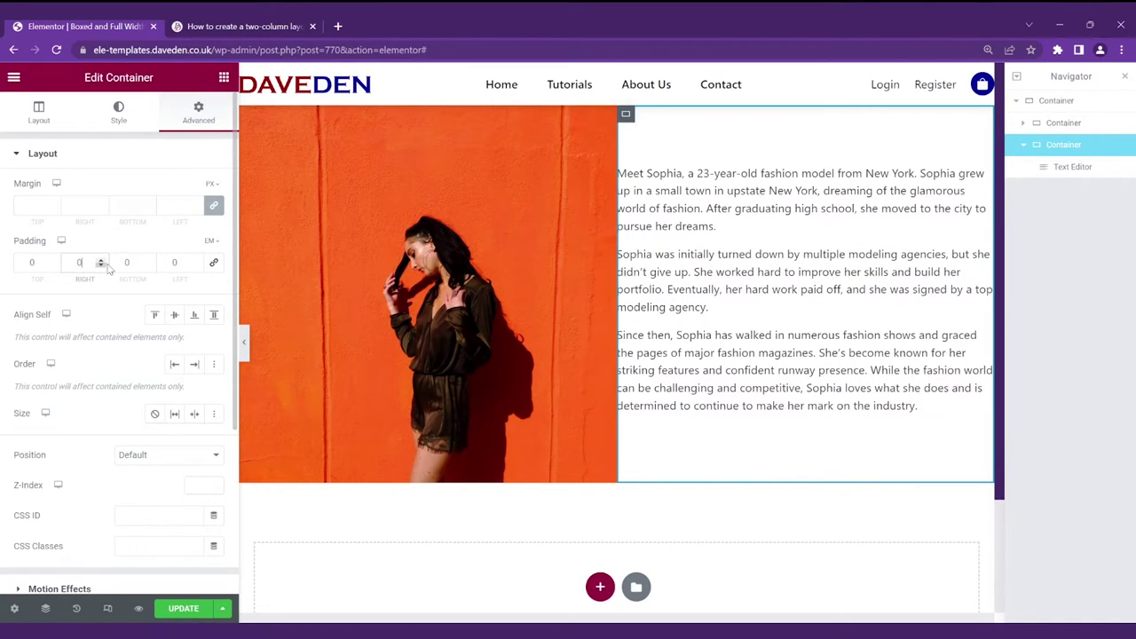
left_click(195, 260)
left_click(195, 259)
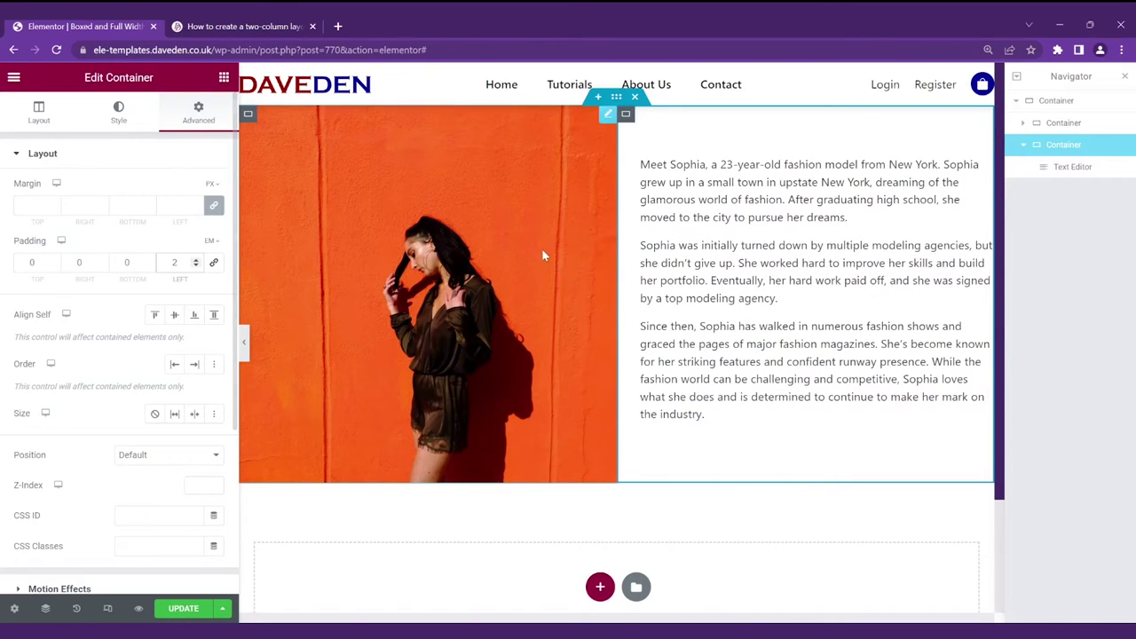
left_click(244, 343)
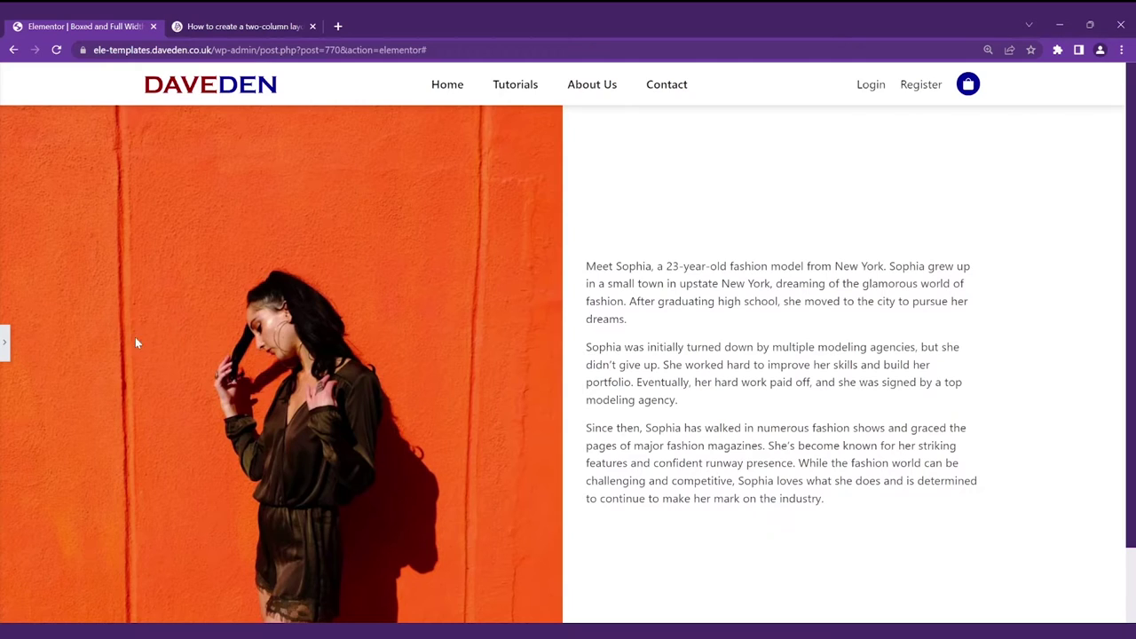
left_click(5, 341)
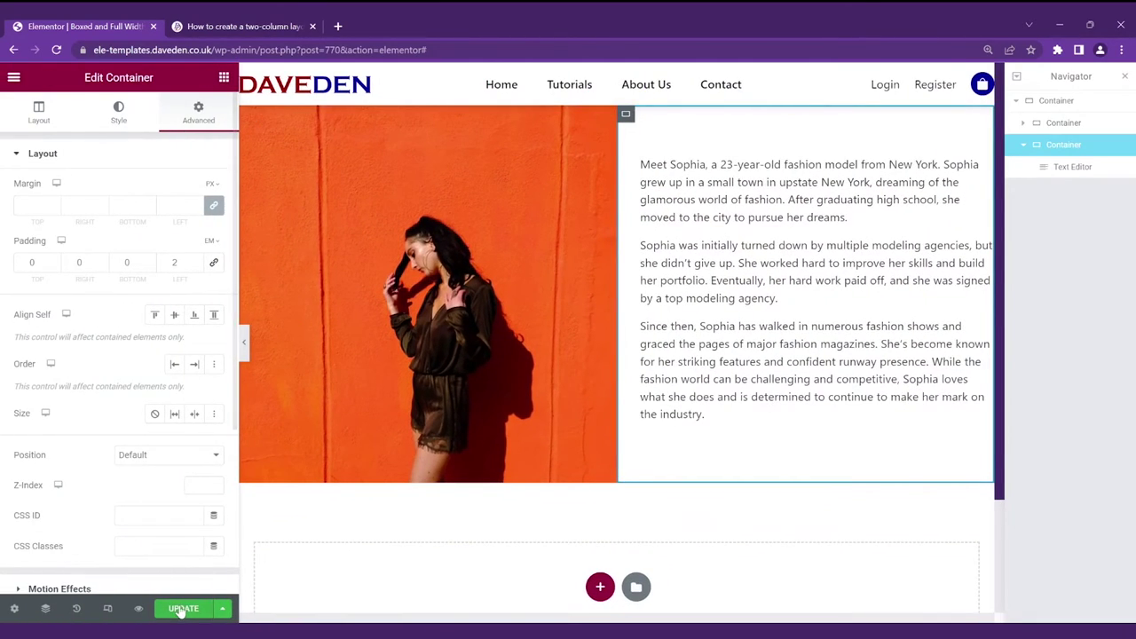
left_click(182, 609)
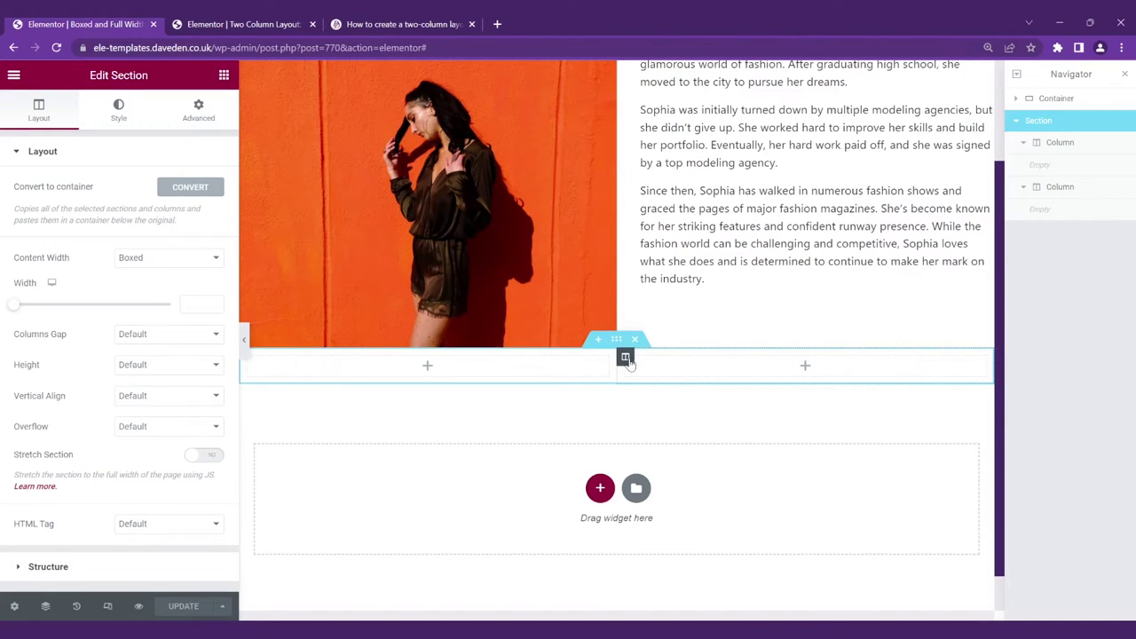
Copy the model image from the container layout into the first column of the new section
right_click(411, 204)
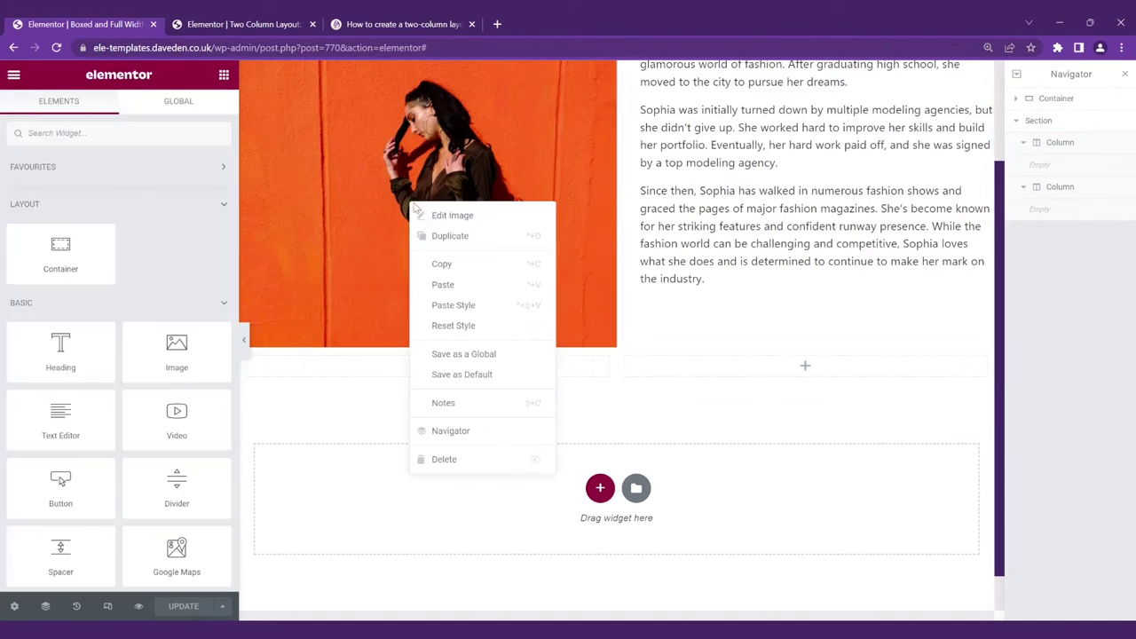
left_click(451, 268)
right_click(442, 369)
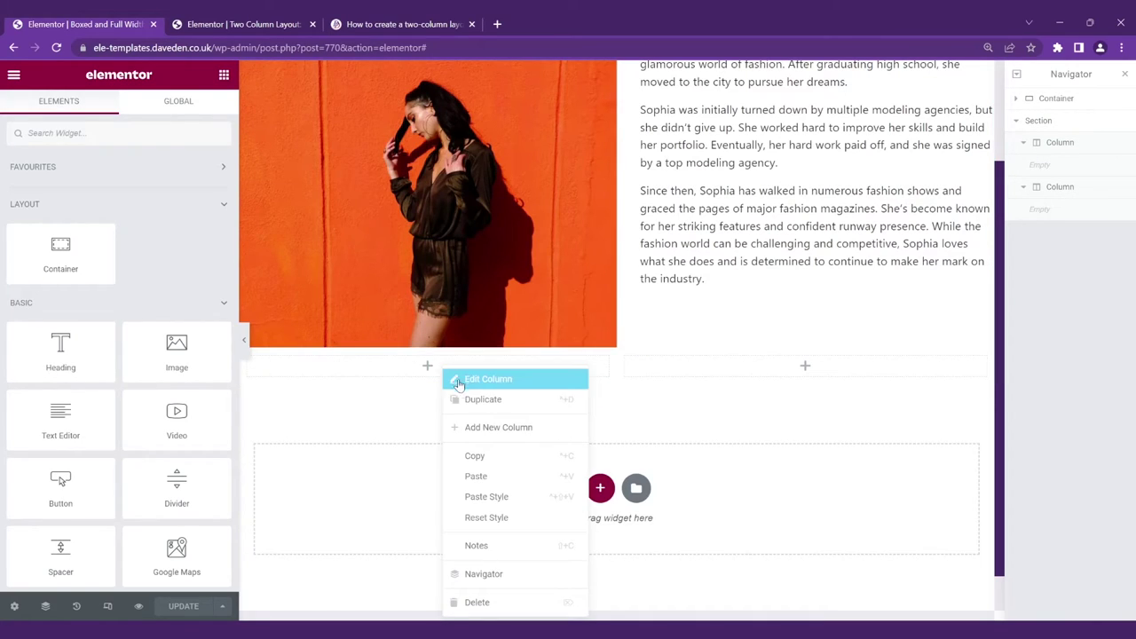
left_click(499, 476)
Copy the text block from the container layout into the section's second column and preview the layout
right_click(680, 292)
left_click(695, 299)
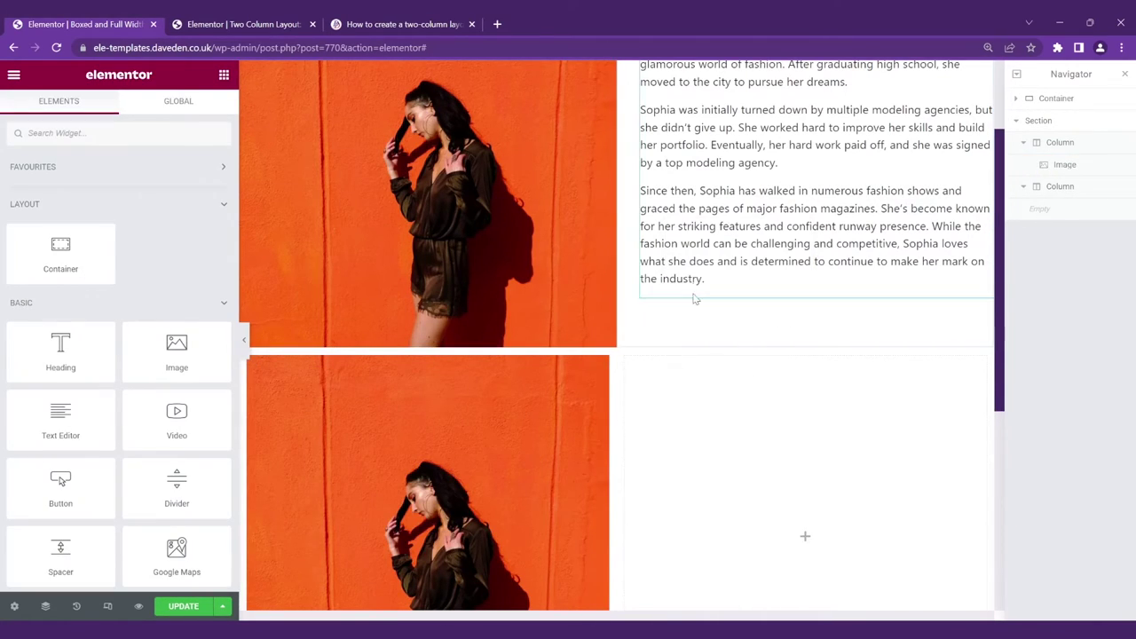
right_click(694, 368)
left_click(736, 479)
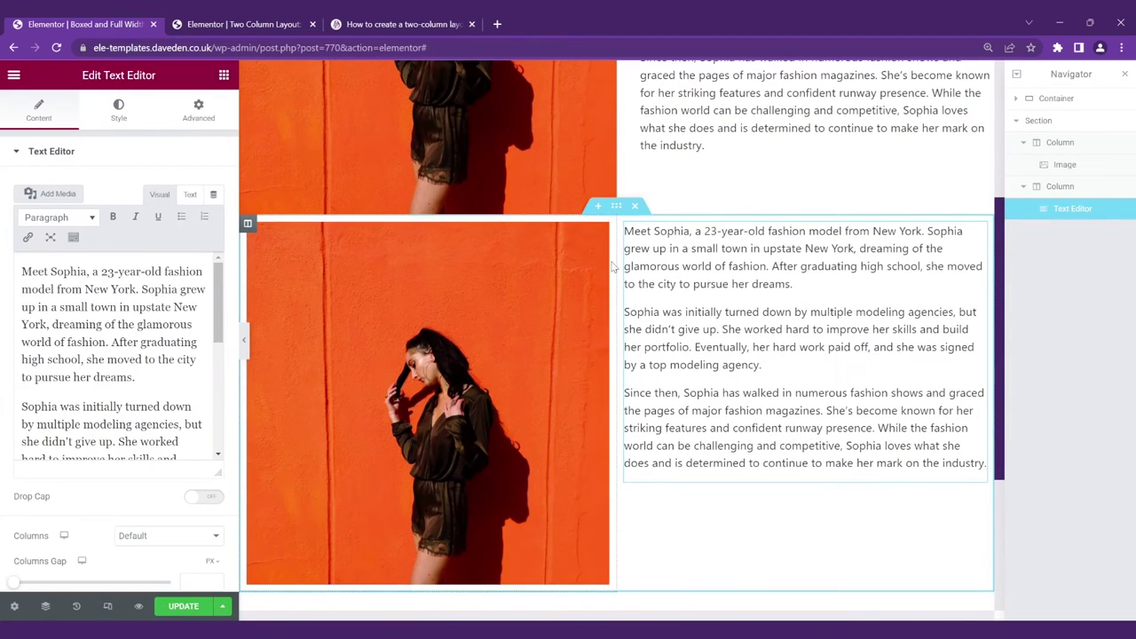
left_click(245, 346)
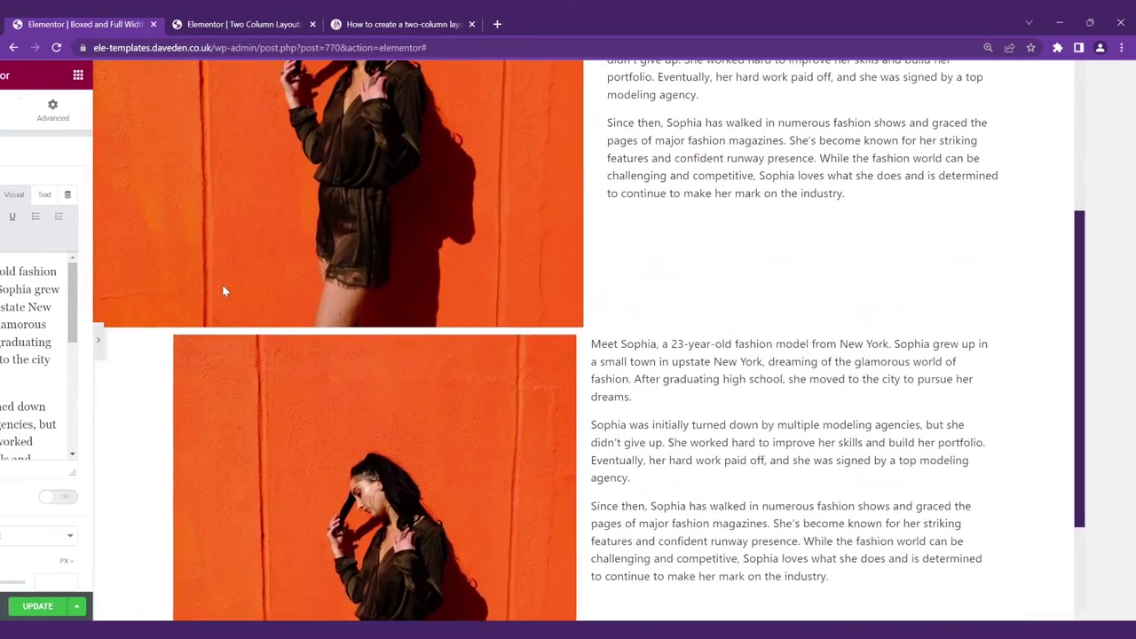
left_click(4, 339)
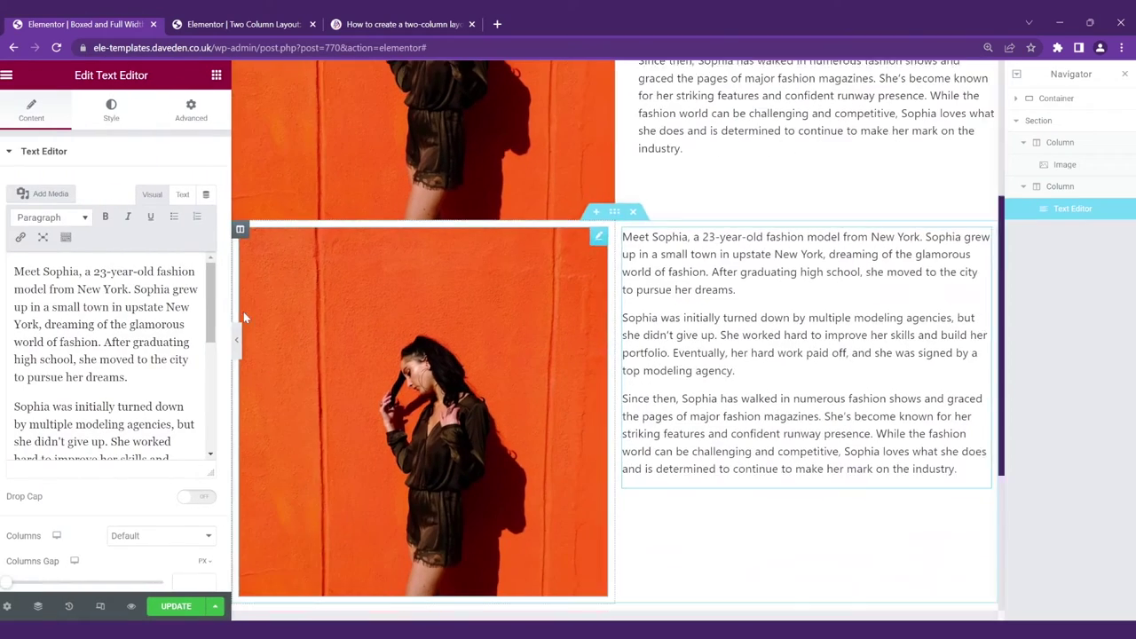
Set the padding of both the section's image column and text column to 0 on all sides, and preview the layout
left_click(247, 223)
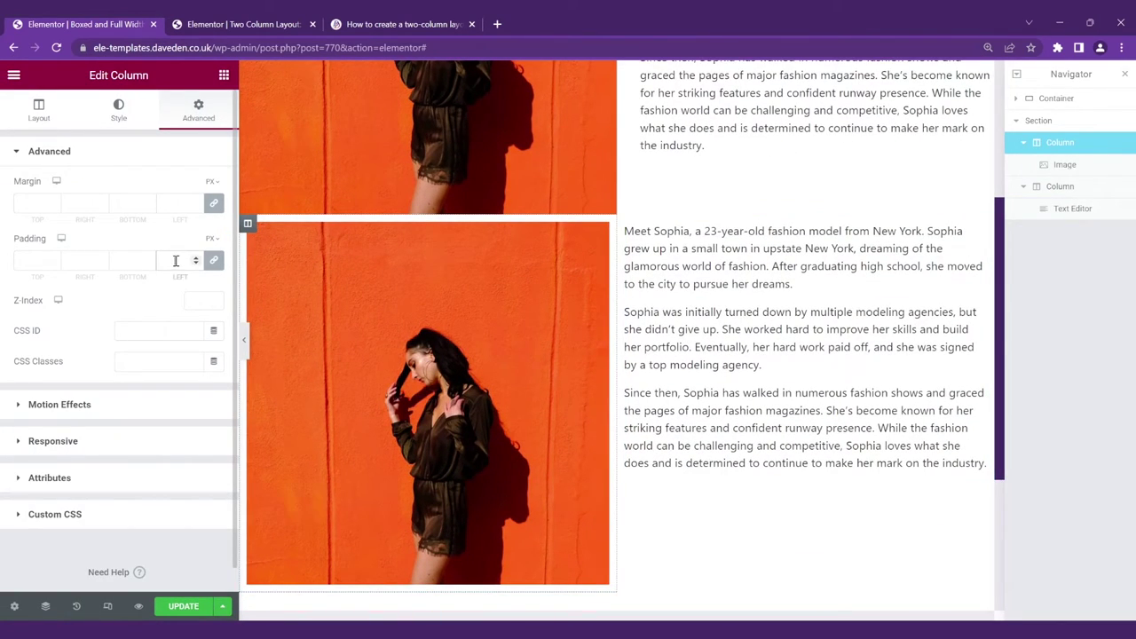
type("0")
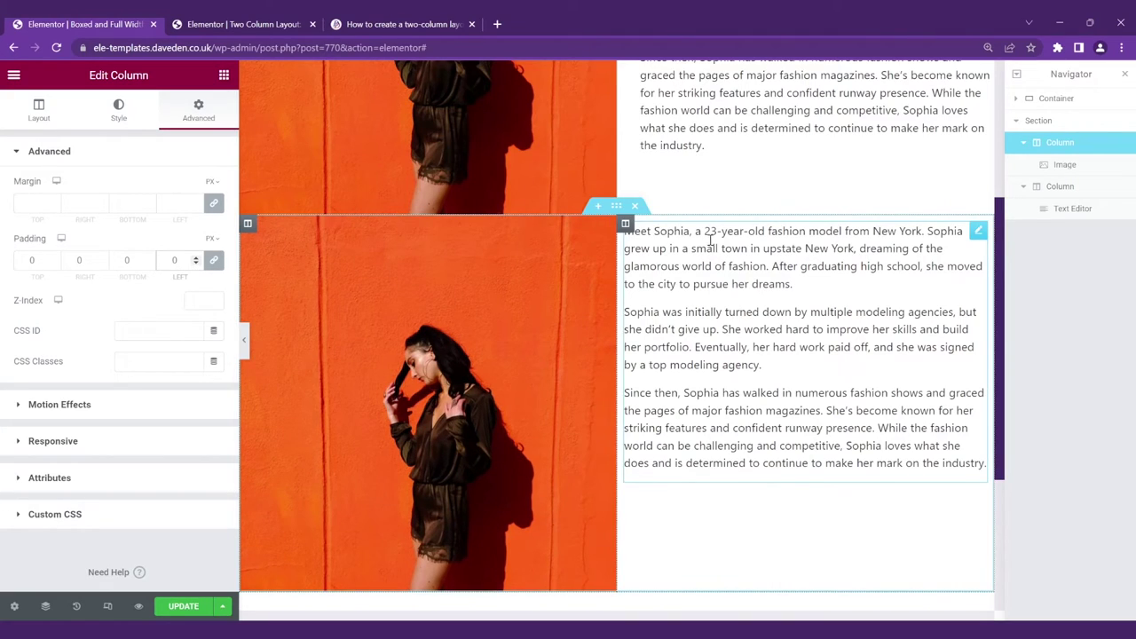
left_click(625, 224)
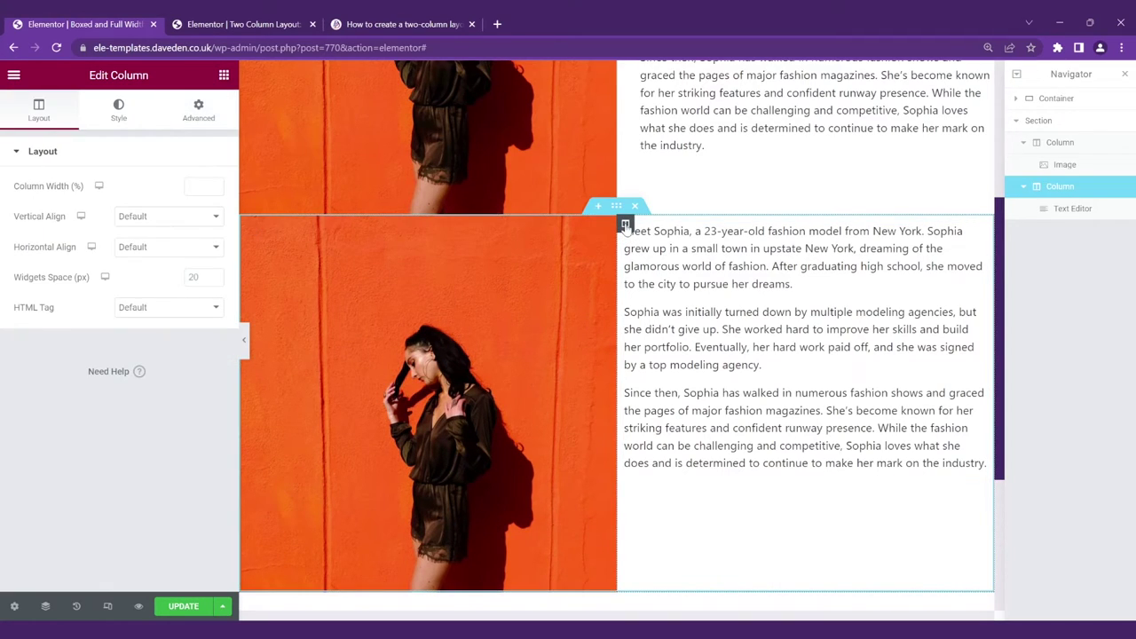
left_click(199, 115)
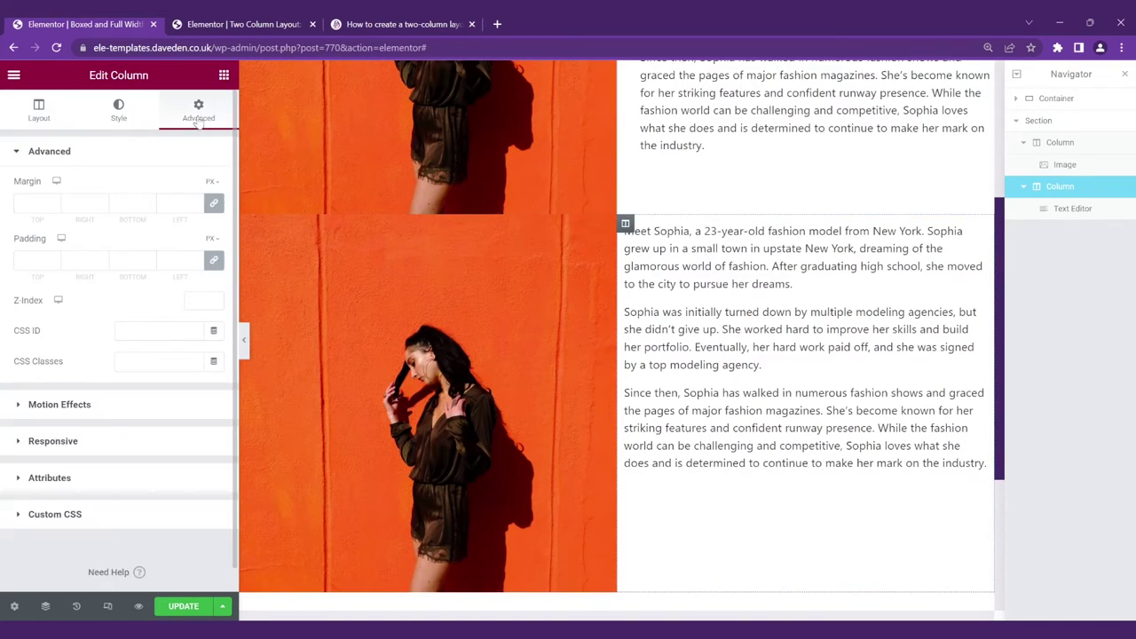
left_click(175, 258)
type("0")
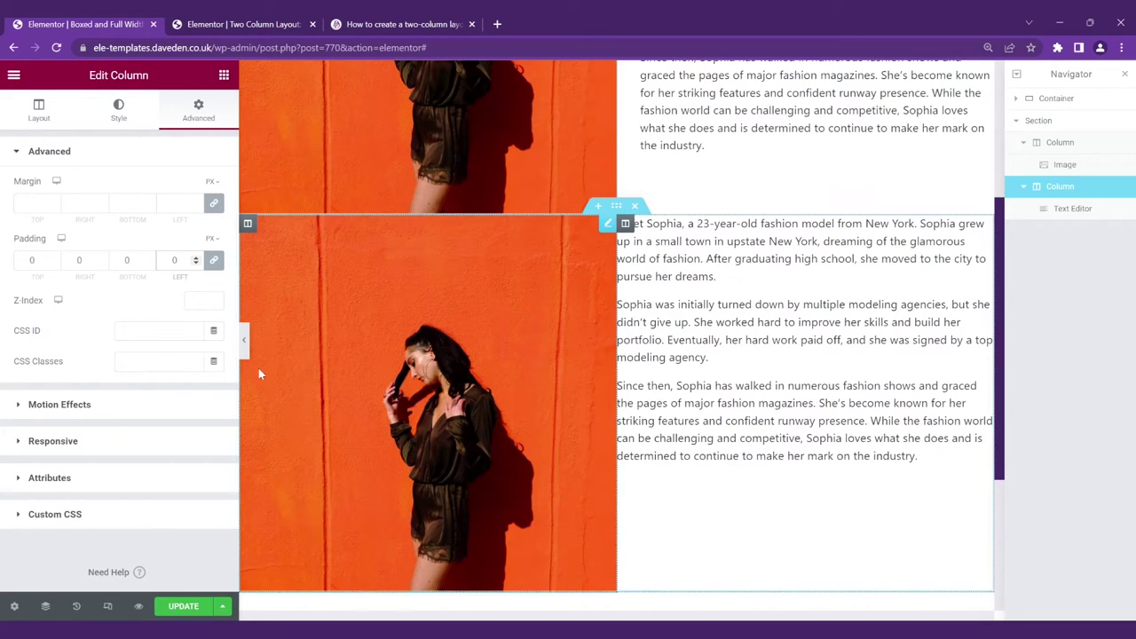
left_click(244, 340)
scroll(204, 370, "down", 3)
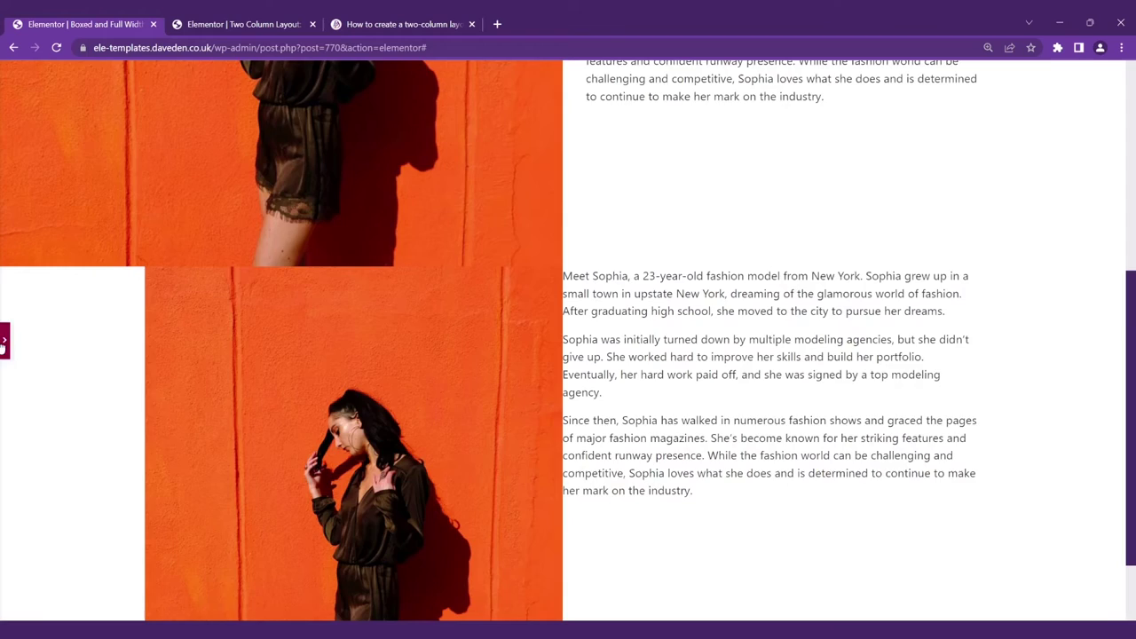
left_click(5, 340)
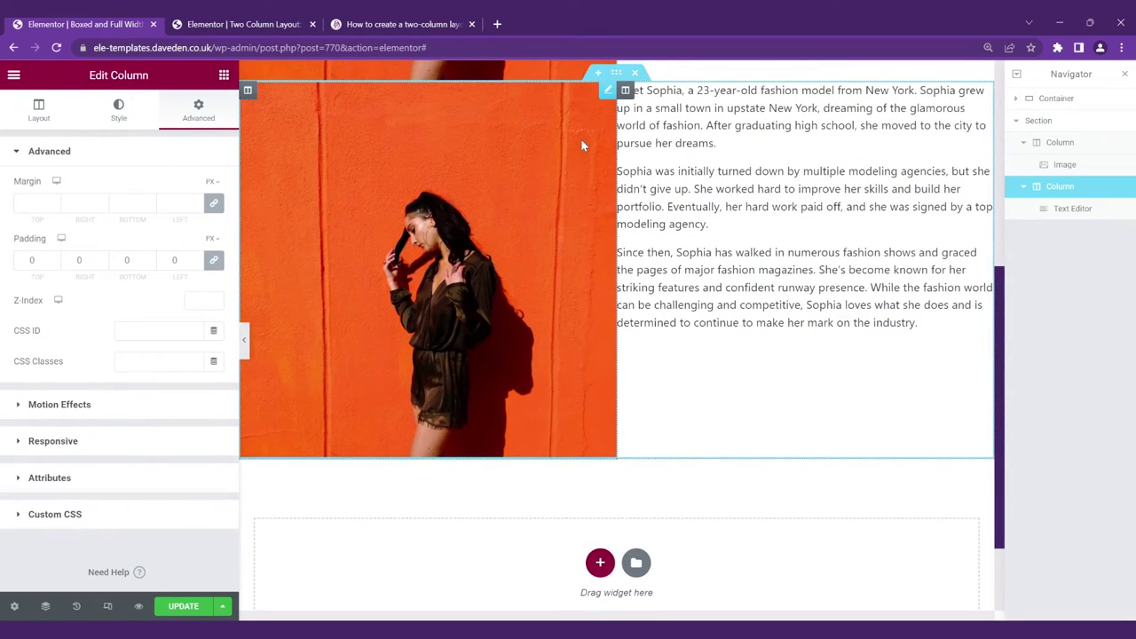
Switch to the two-column layout tutorial page and copy the custom CSS code under Parent Section Properties
left_click(376, 21)
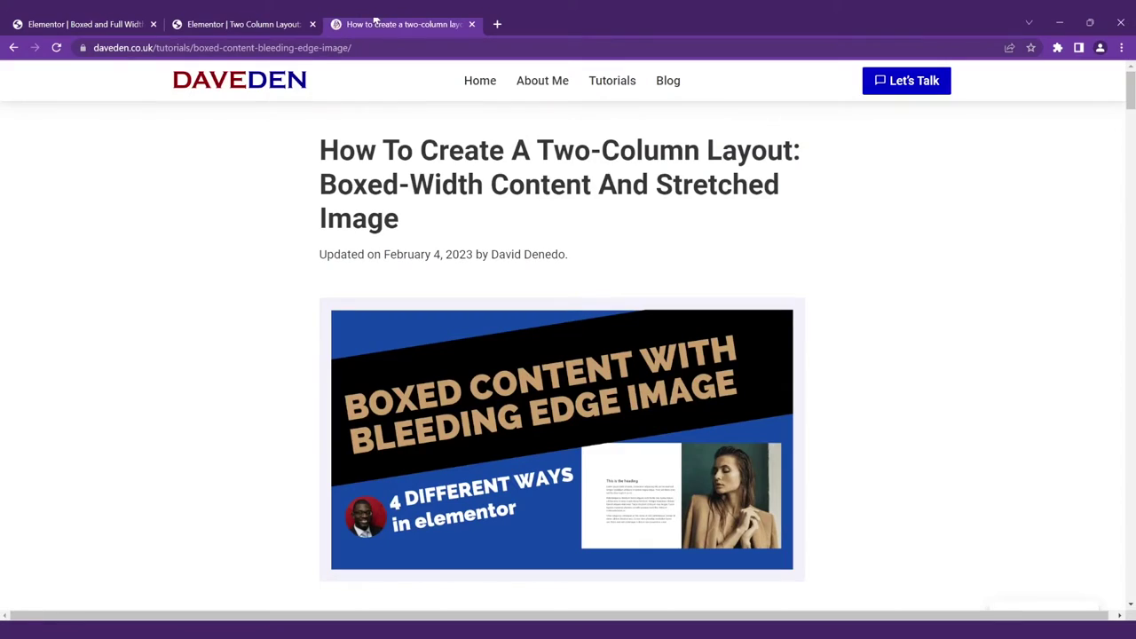
scroll(461, 336, "down", 5)
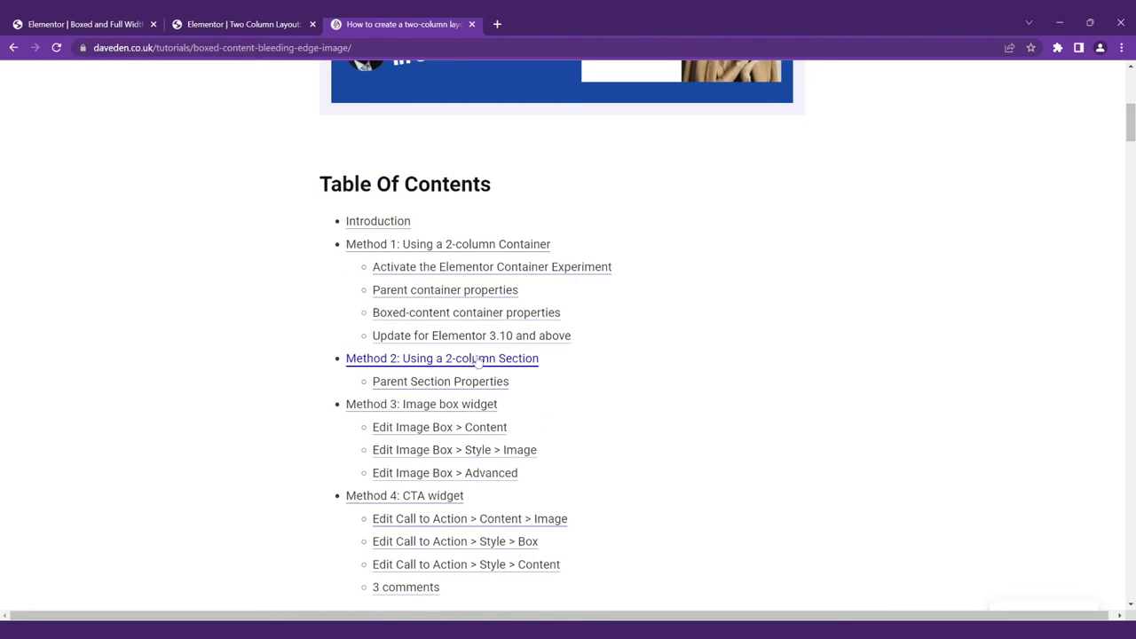
left_click(435, 404)
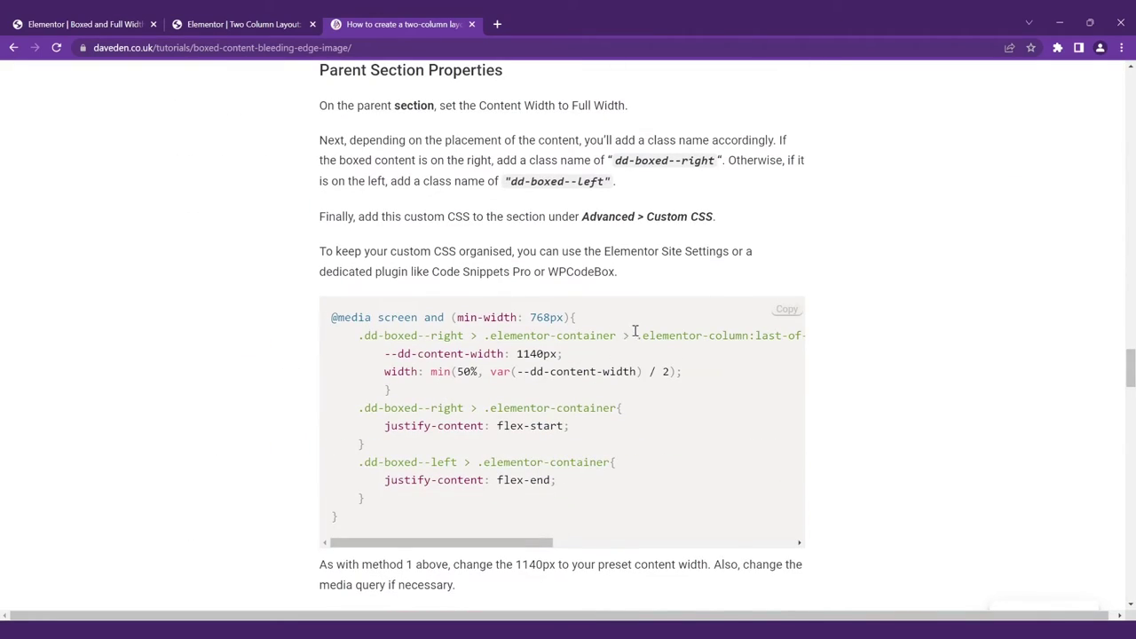
left_click(786, 309)
Return to the Elementor page and paste the copied dd-boxed media-query code into the parent section's custom CSS
left_click(71, 24)
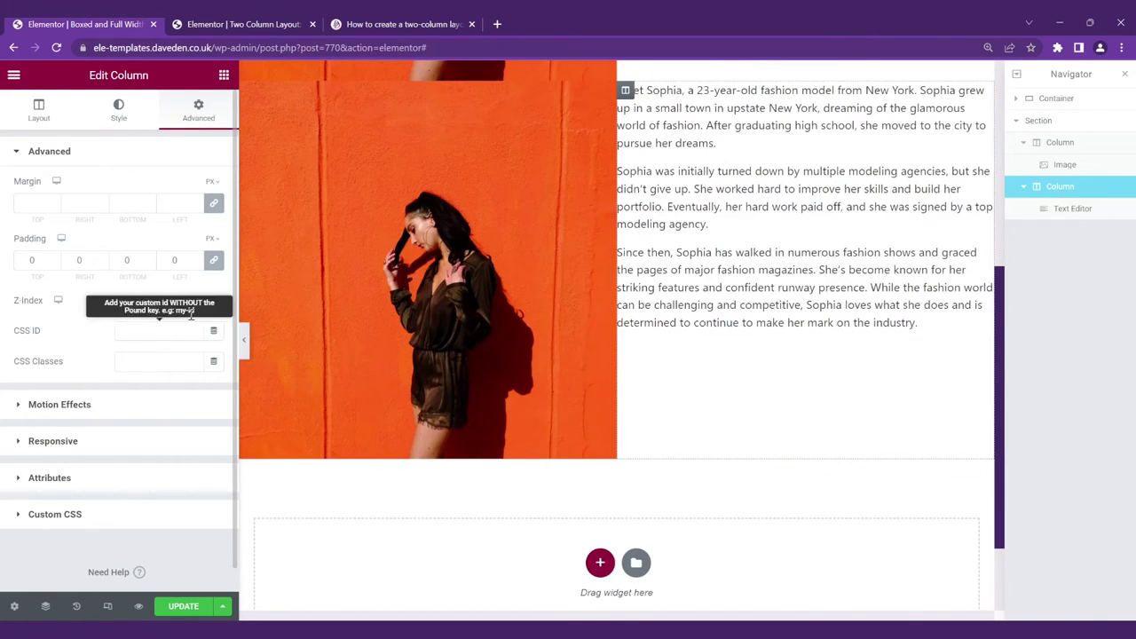
left_click(617, 73)
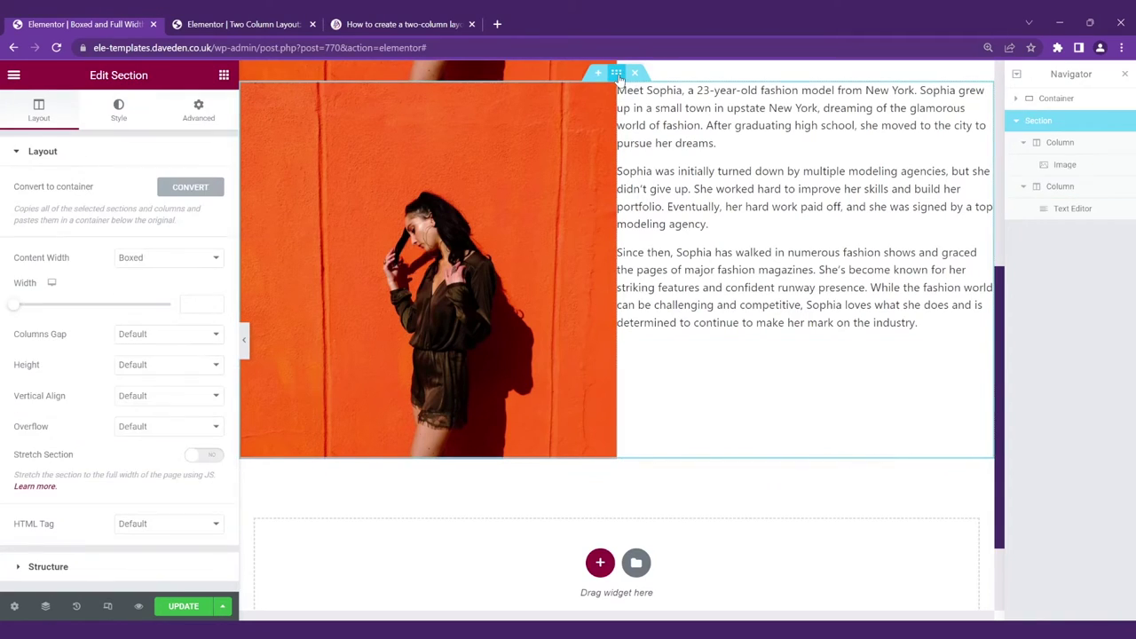
left_click(199, 110)
scroll(110, 556, "down", 1)
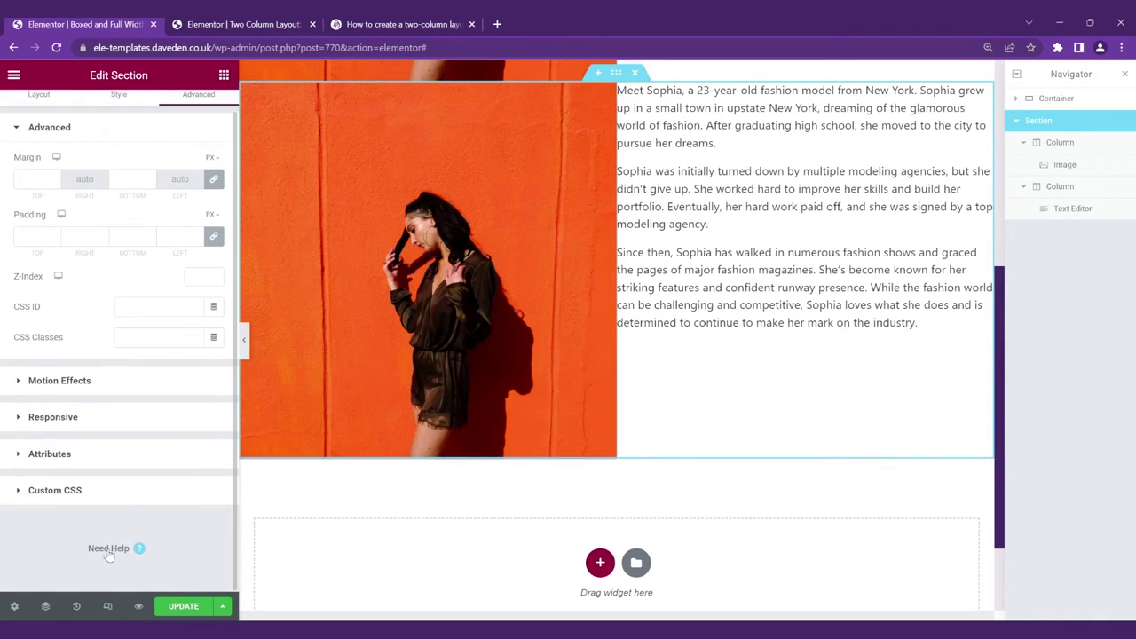
left_click(55, 490)
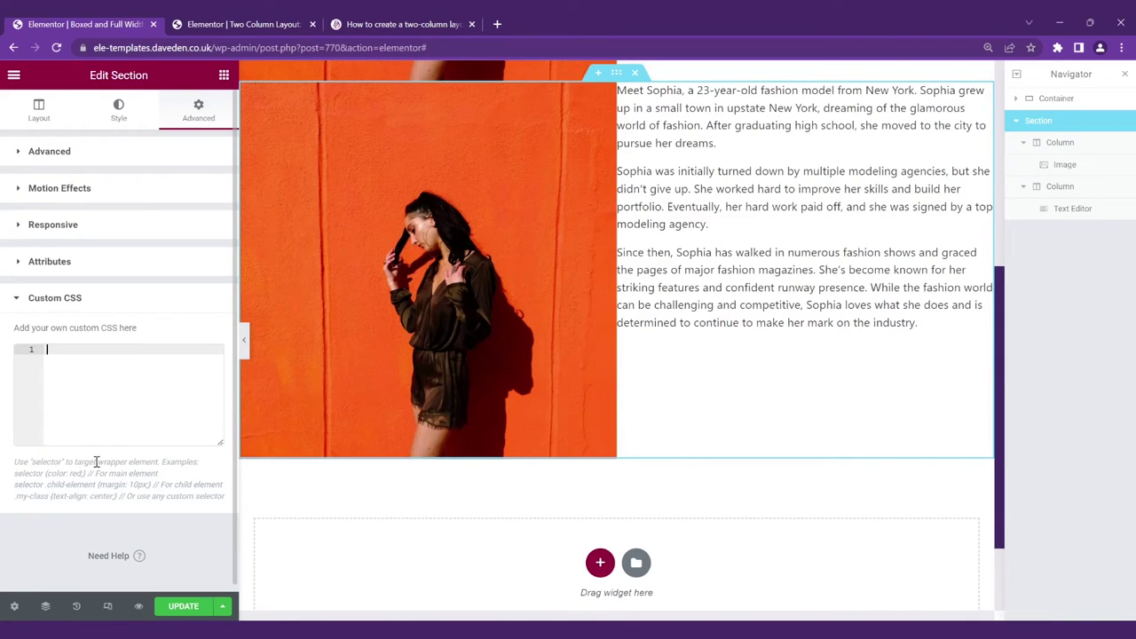
key("ctrl+v")
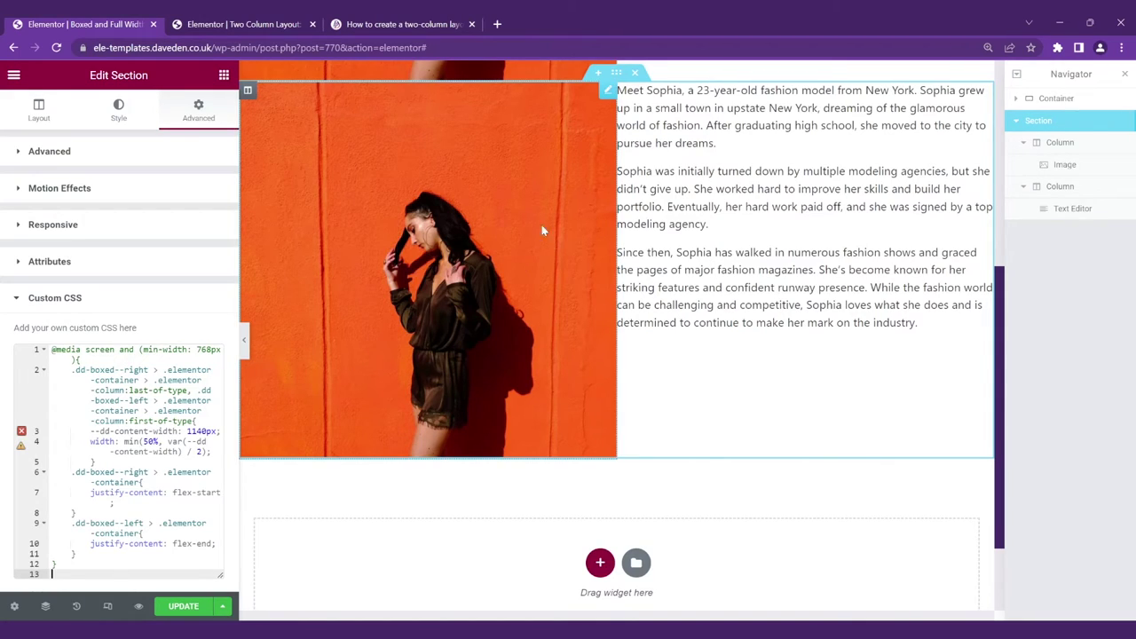
Set the parent section's Content Width to Full Width
left_click(46, 116)
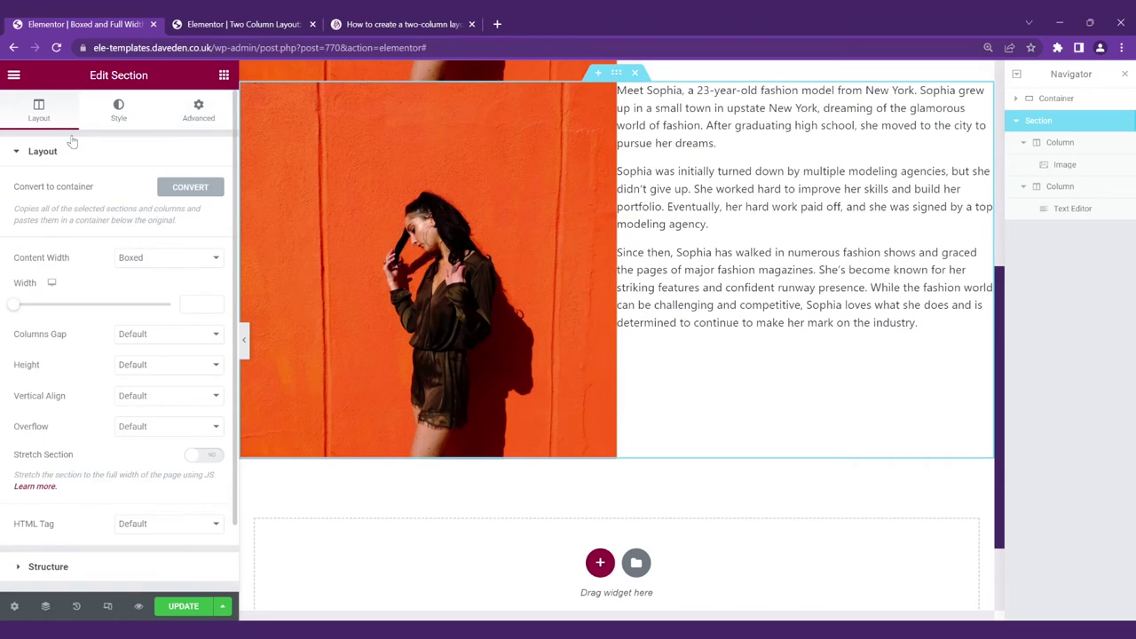
left_click(144, 266)
left_click(169, 292)
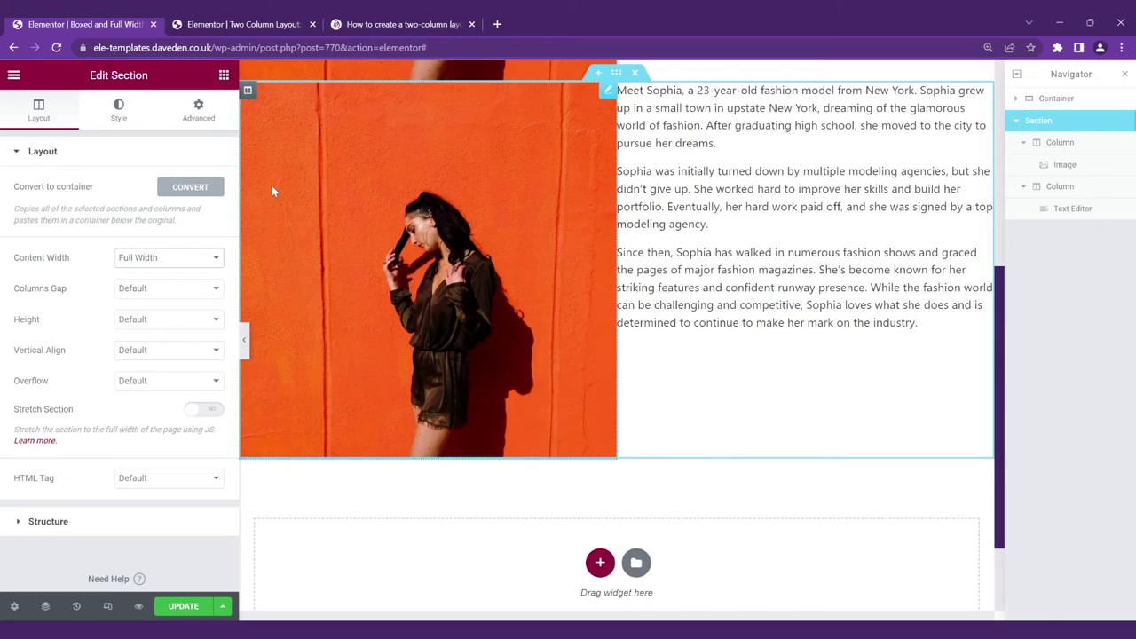
Give the parent section the CSS class dd-boxed--right and preview the layout
left_click(199, 111)
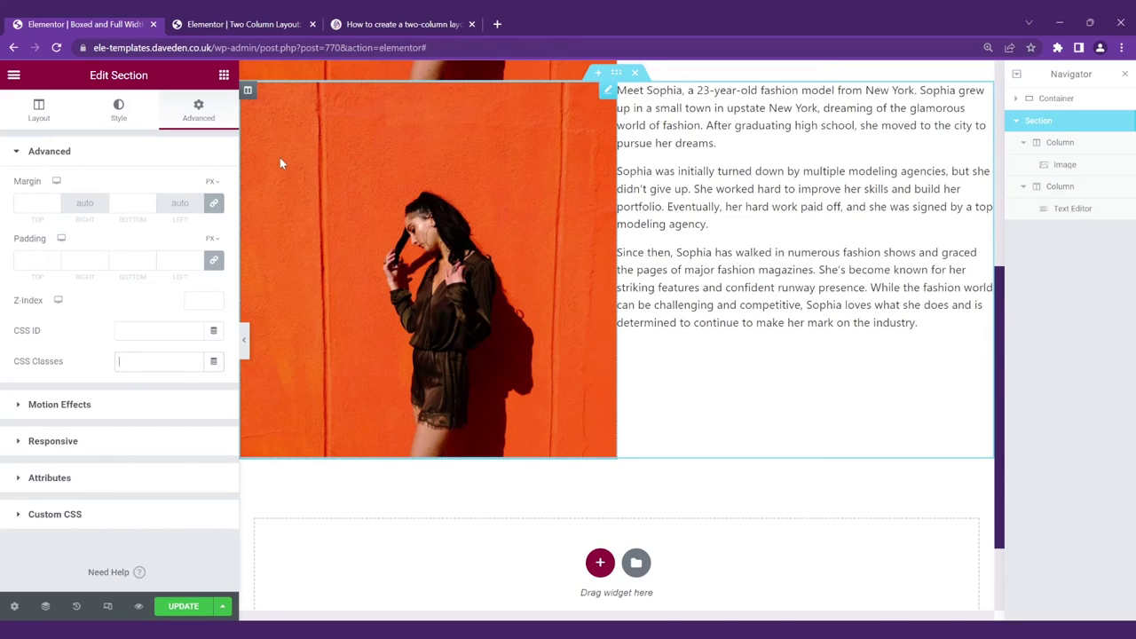
left_click(142, 362)
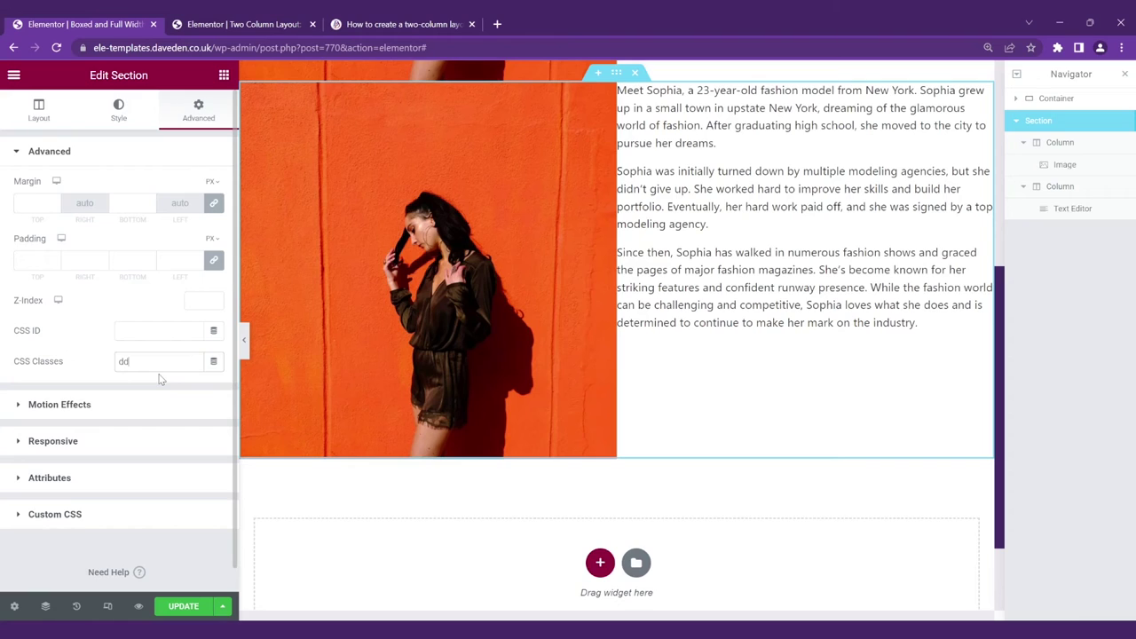
type("dd-")
type("boxe")
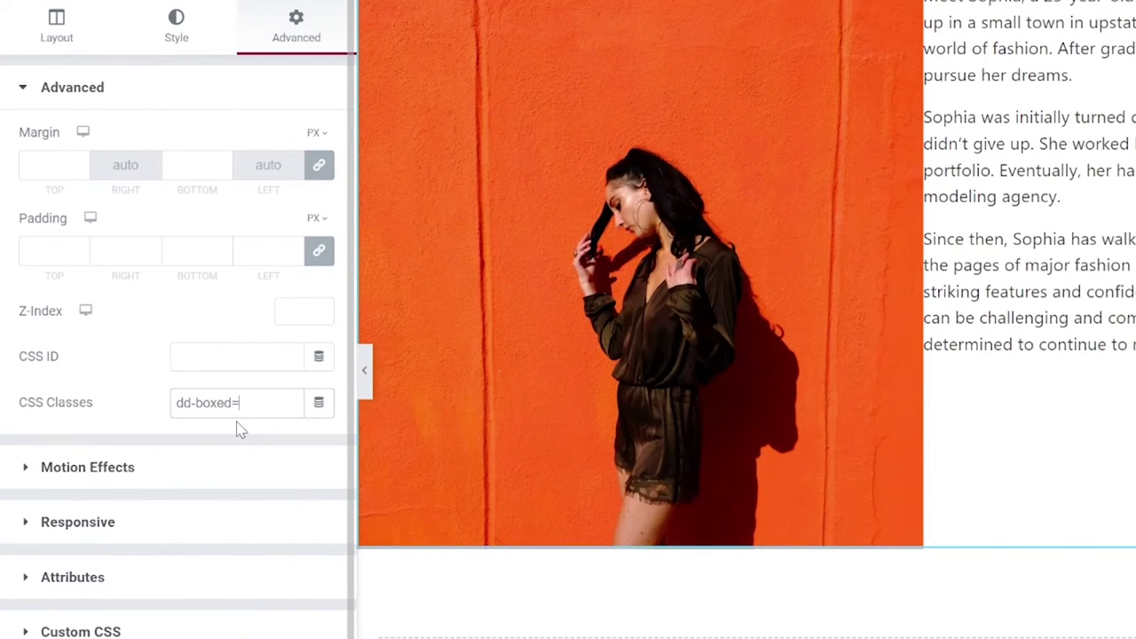
type("d--right")
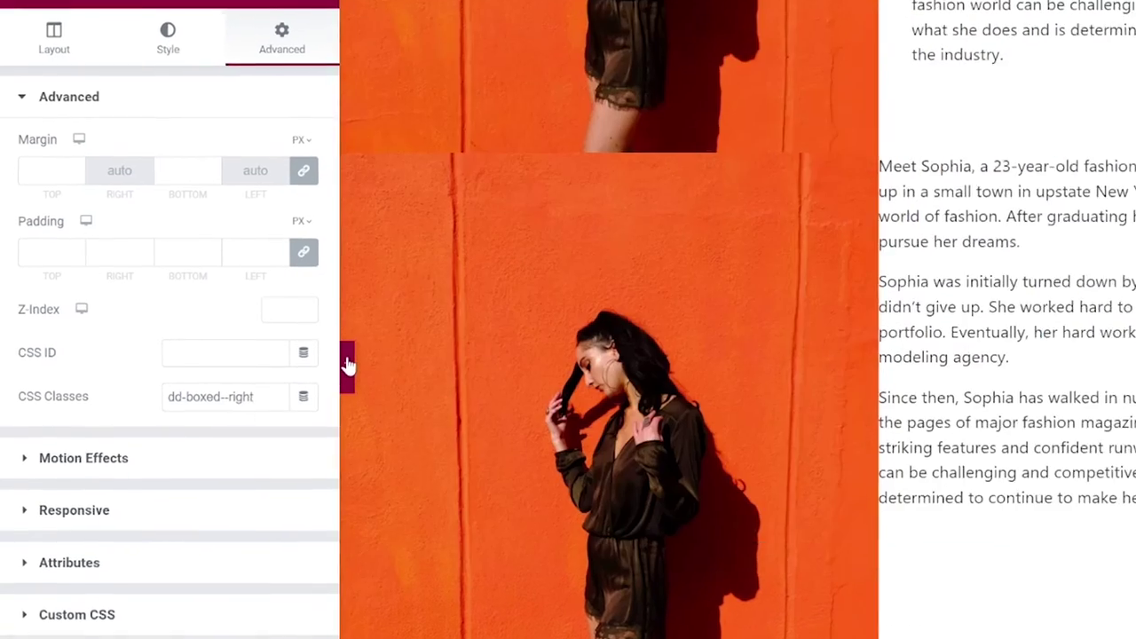
left_click(360, 366)
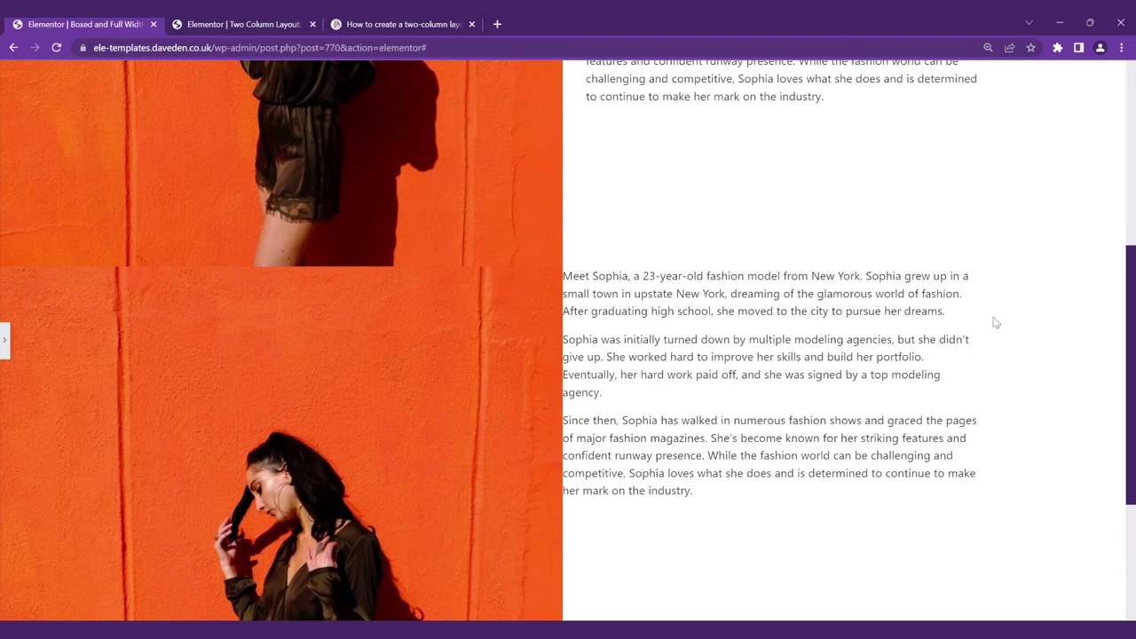
left_click(4, 339)
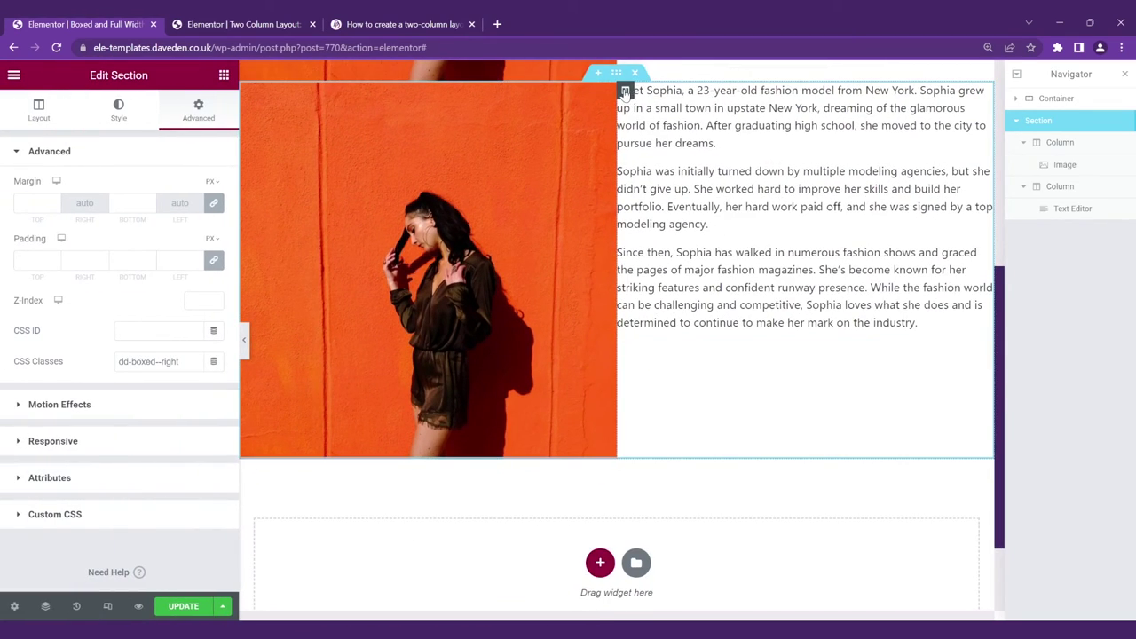
Move the text column before the image column, and preview the layout with the section's CSS class changed to dd-boxed--left
left_click_drag(626, 92, 413, 112)
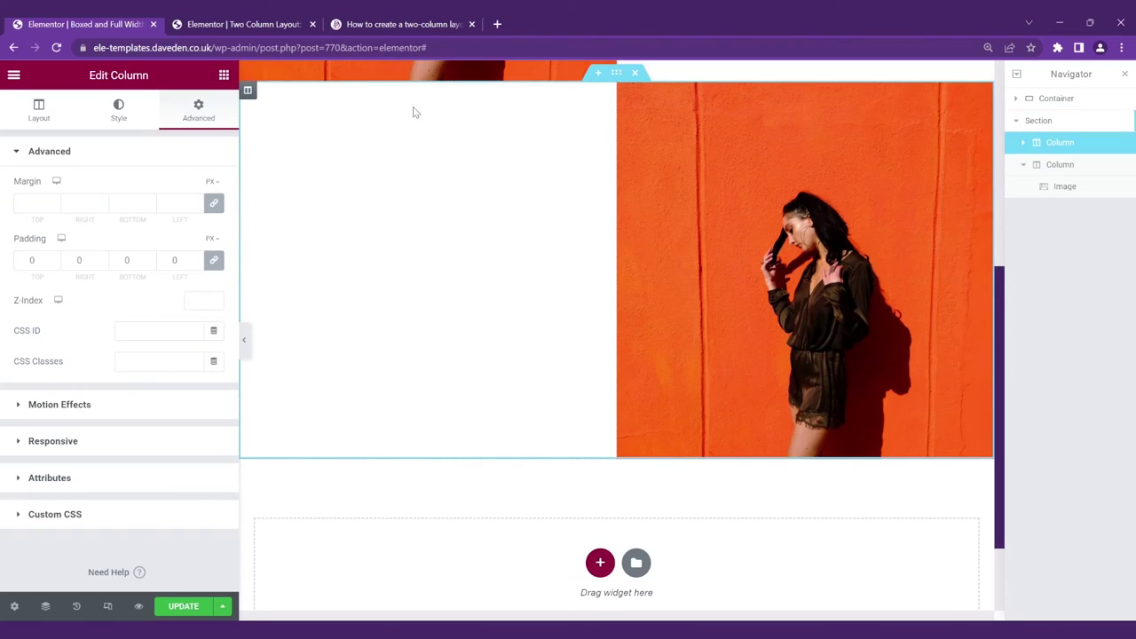
left_click(616, 75)
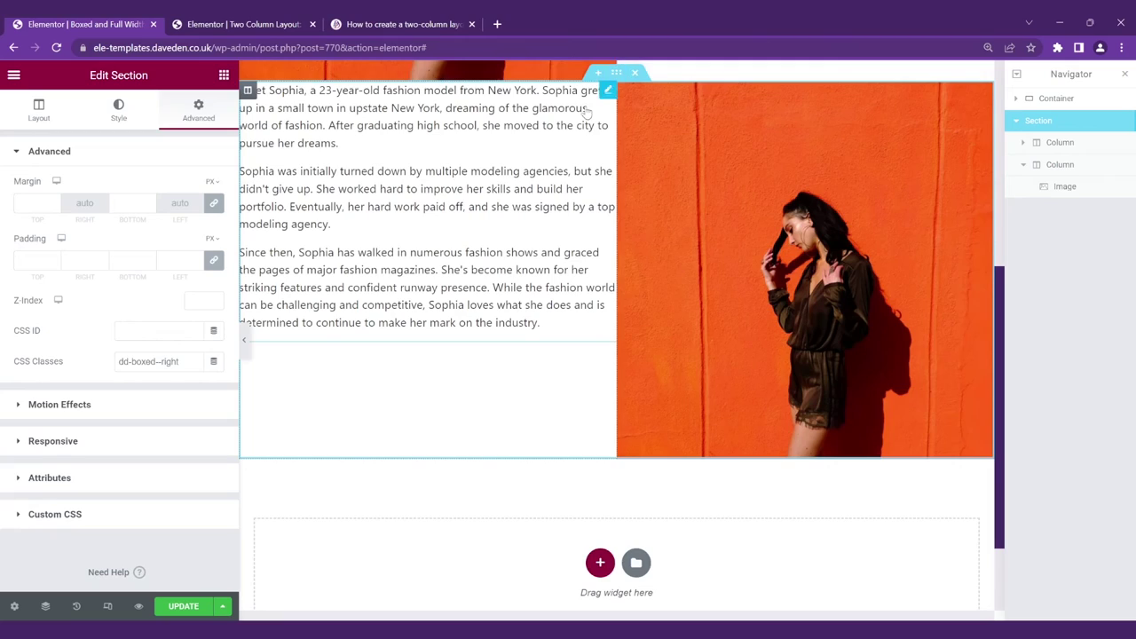
double_click(173, 363)
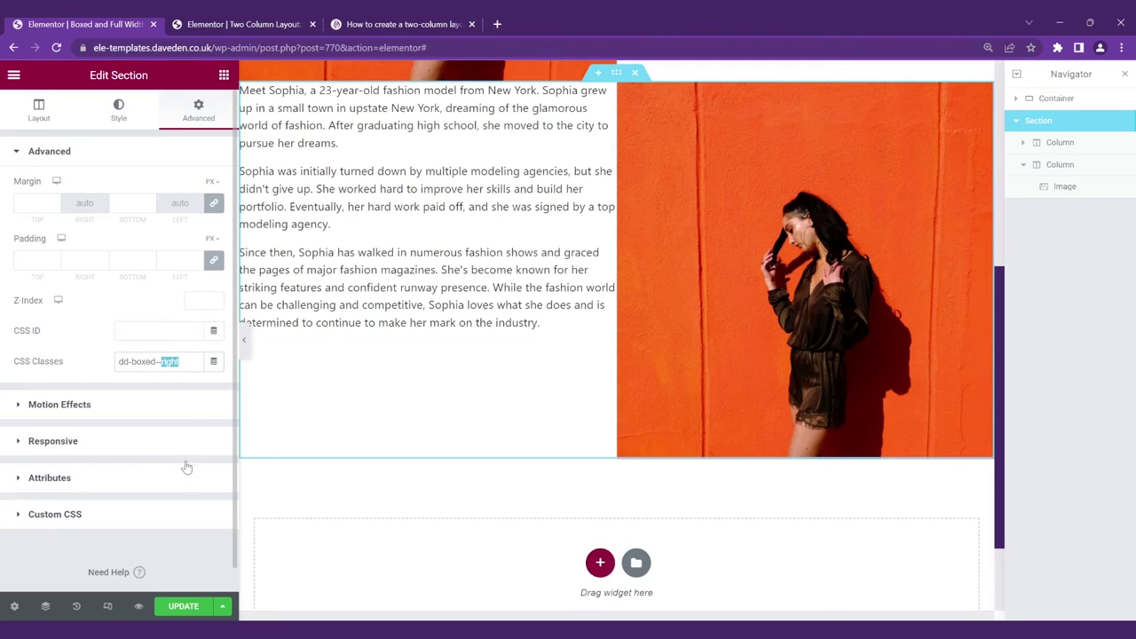
type("lef")
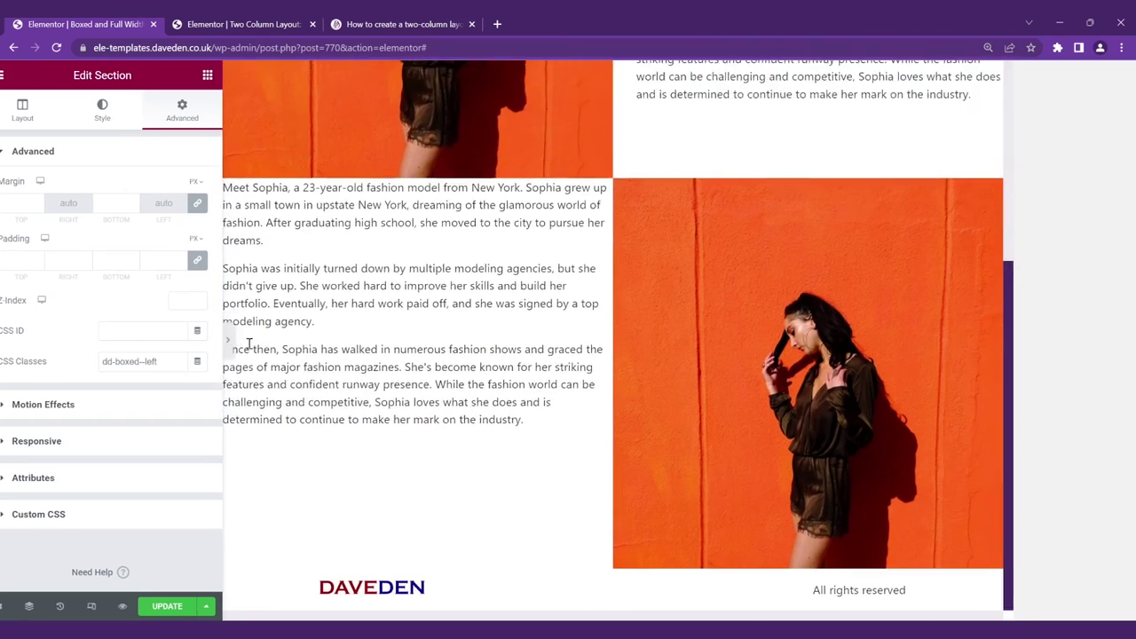
scroll(307, 356, "up", 2)
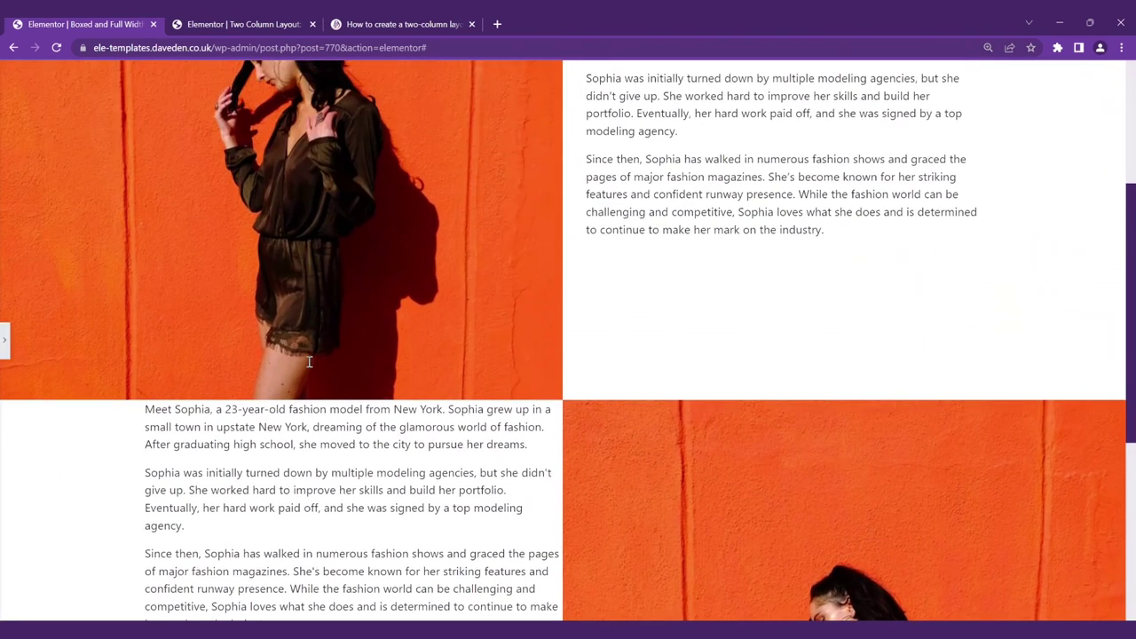
scroll(310, 360, "down", 5)
scroll(310, 367, "up", 3)
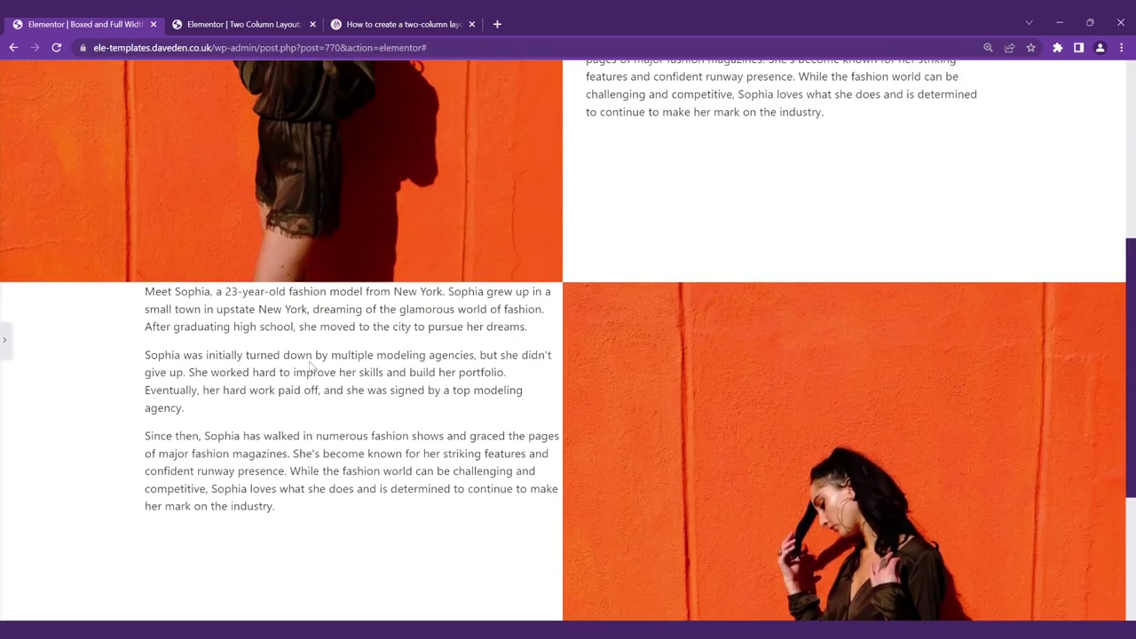
left_click(3, 342)
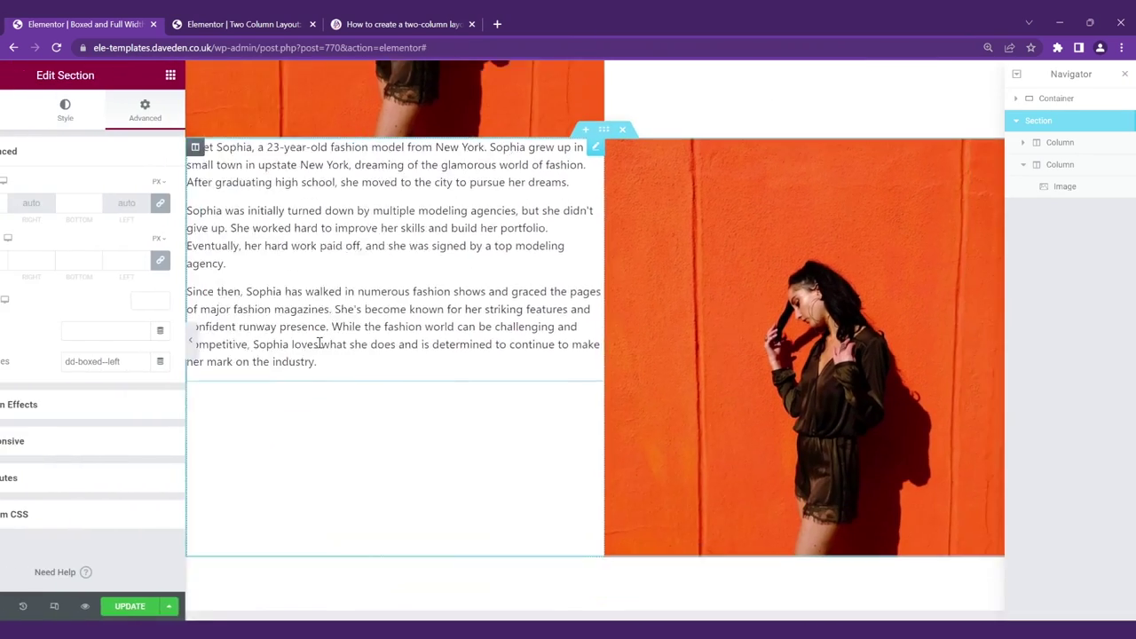